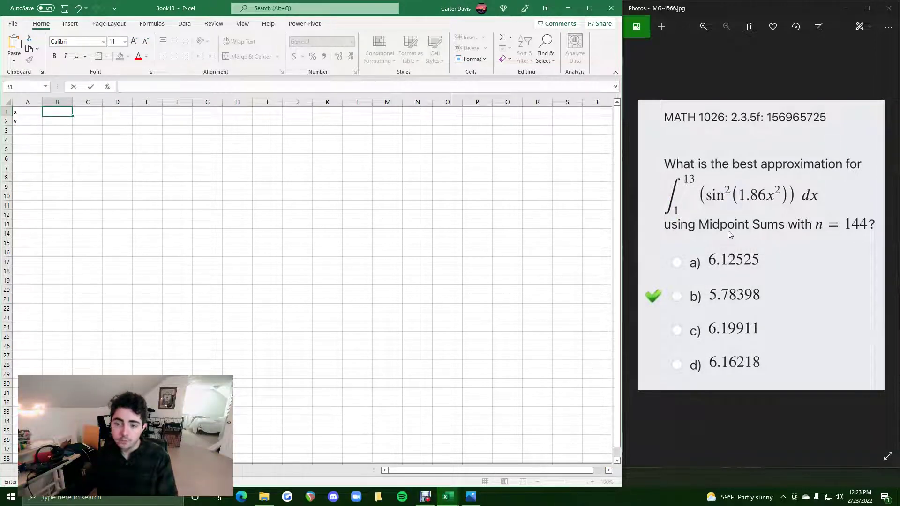
Step: Review the midpoint-sum question image and the x and y labels in A1 and A2
left_click(739, 228)
key("Right")
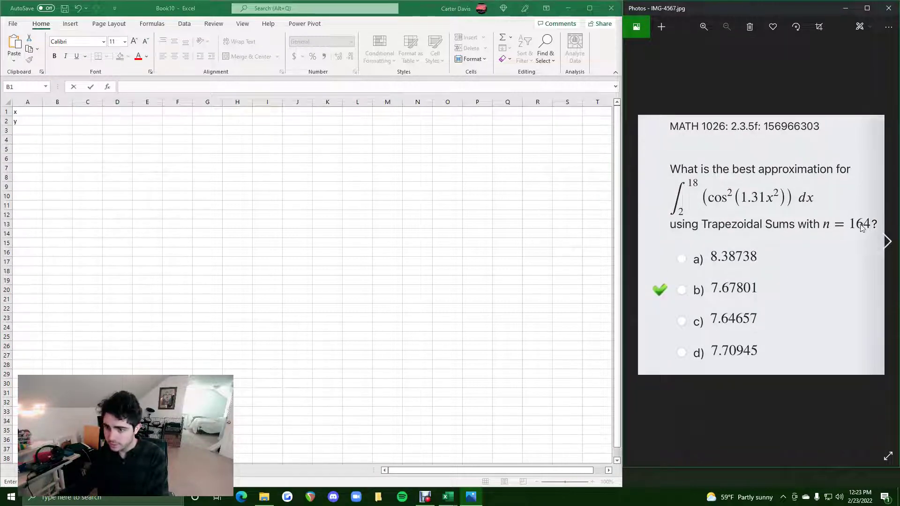
key("Left")
left_click(57, 112)
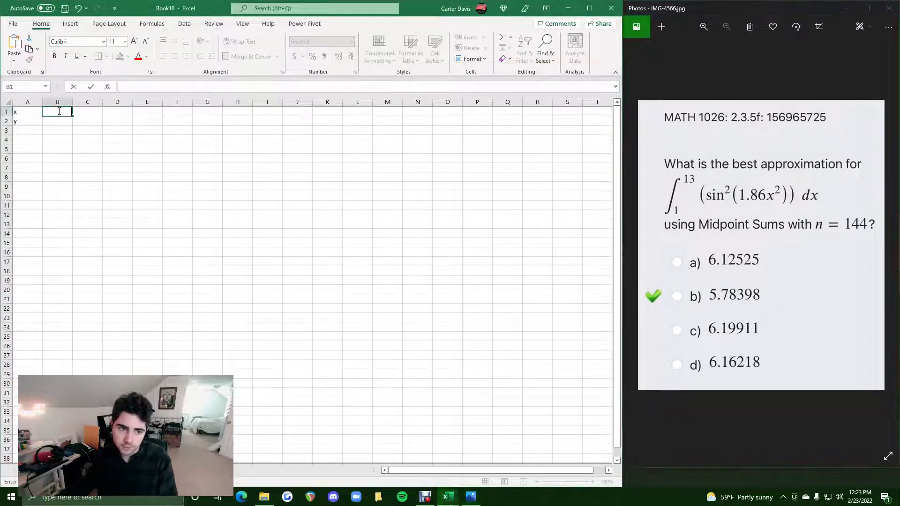
left_click(26, 112)
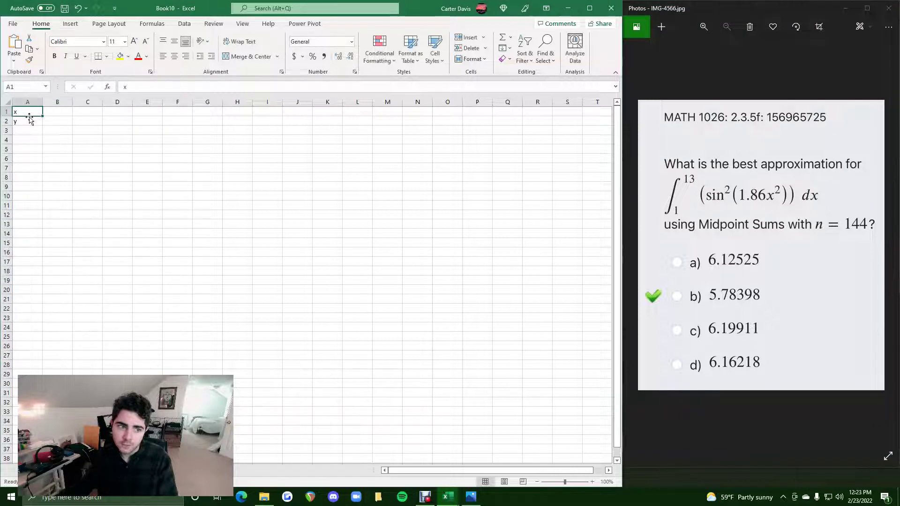
left_click(29, 122)
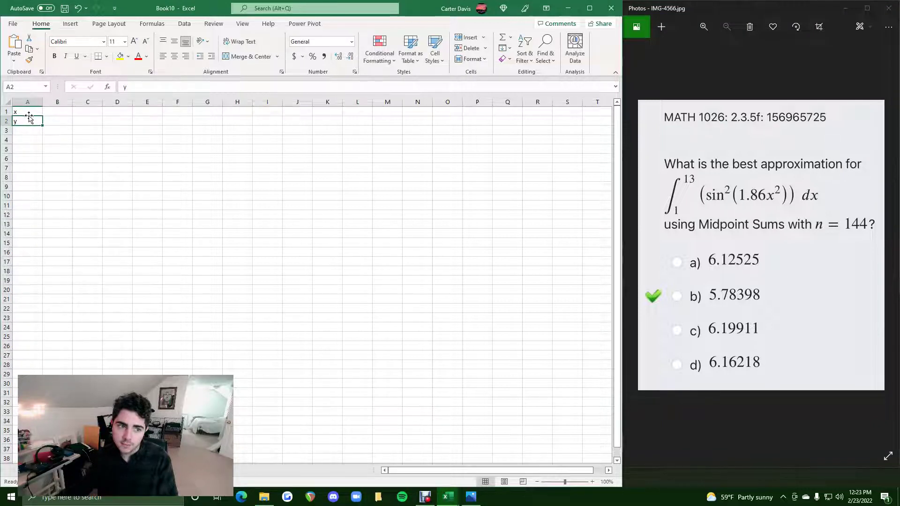
Step: Enter the first x value 1 in B1
left_click(63, 112)
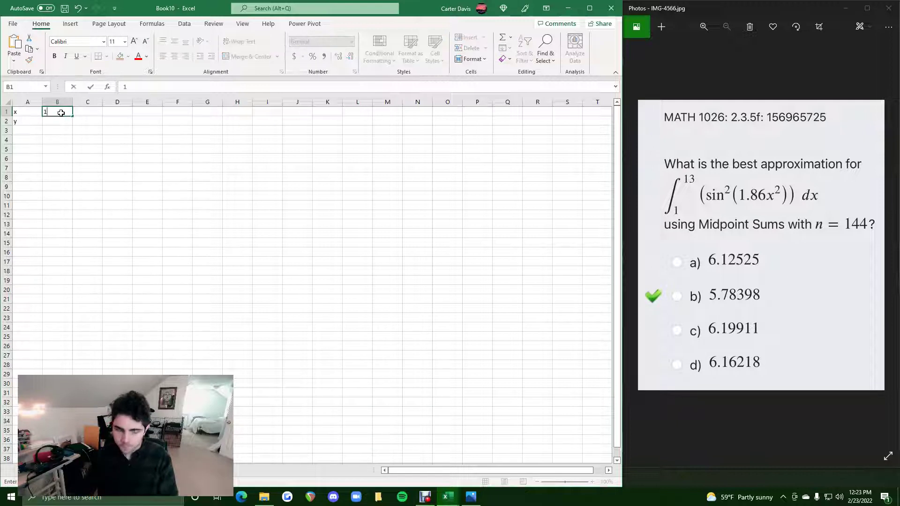
type("1")
left_click(85, 111)
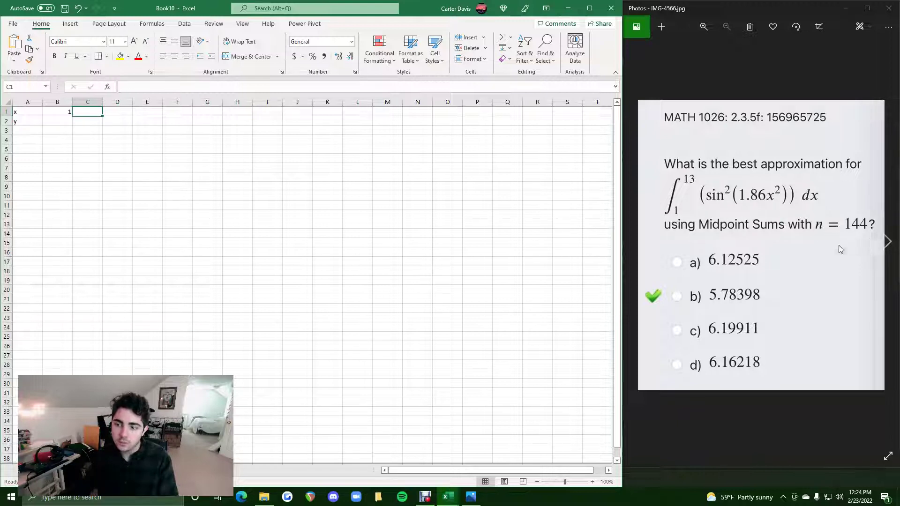
Step: Enter =(13-1)/144 in G6 to get the step width 0.083333
left_click(212, 162)
type("=(")
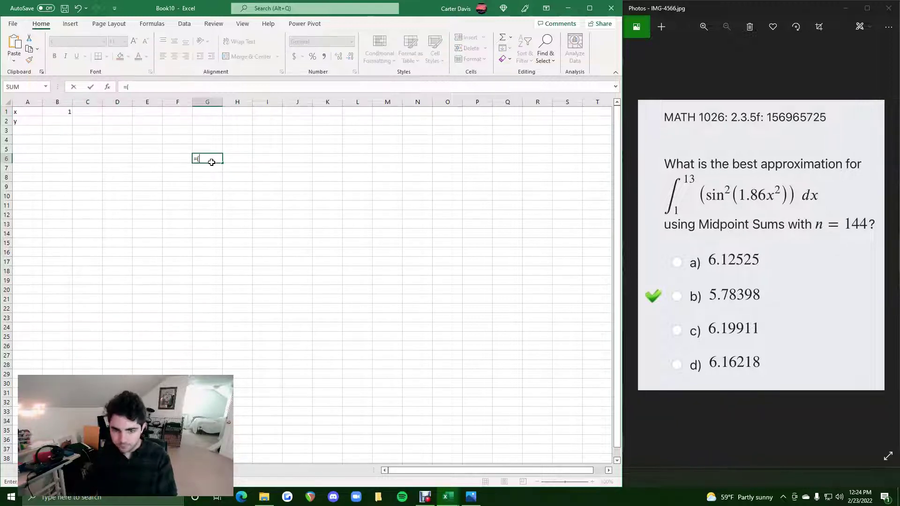
type("13-1")
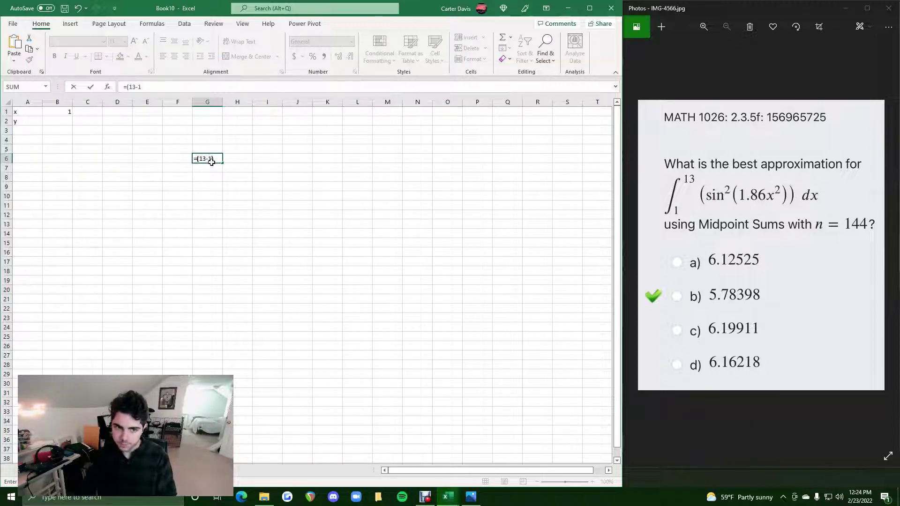
type(")/144")
key("Return")
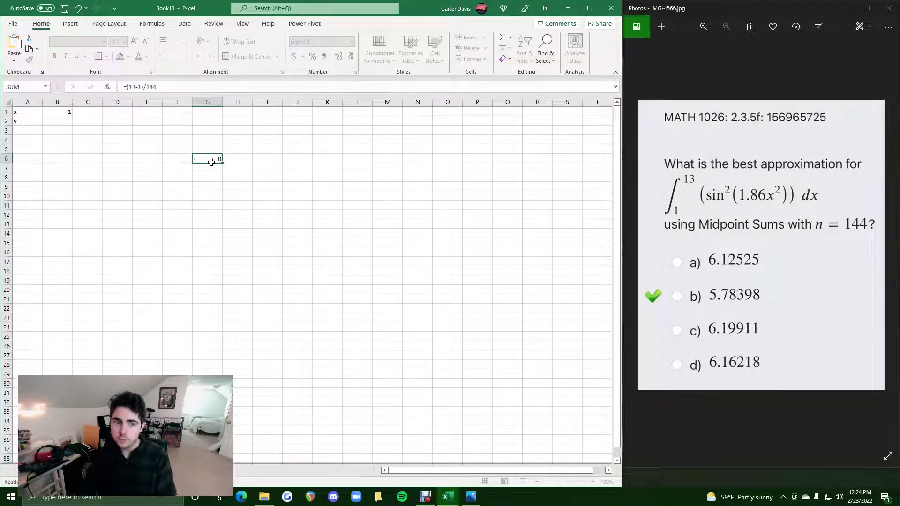
left_click(215, 158)
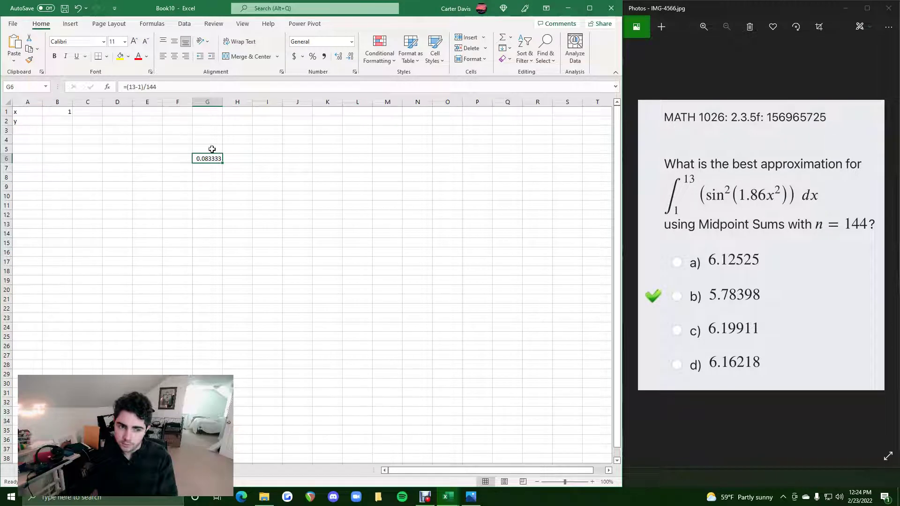
left_click(88, 114)
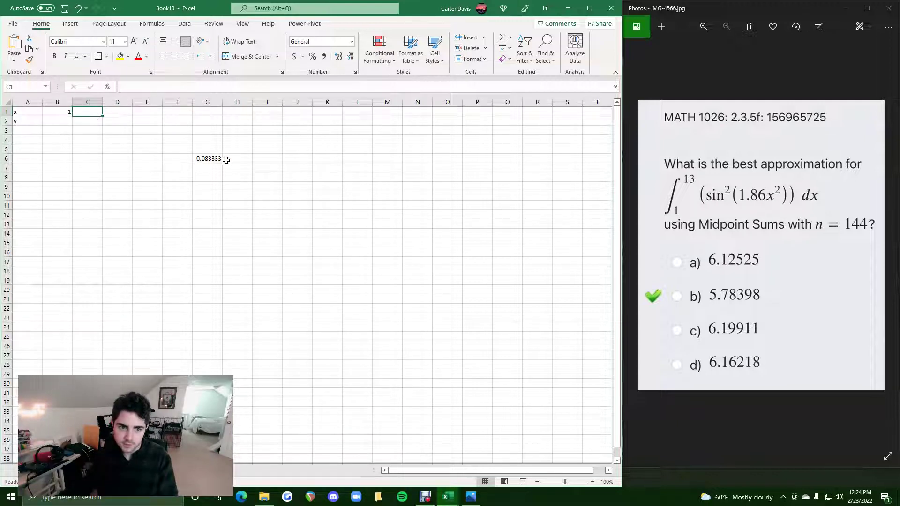
Step: Enter 1.083333 in C1 as the second x value, then select B1:C1
type("1")
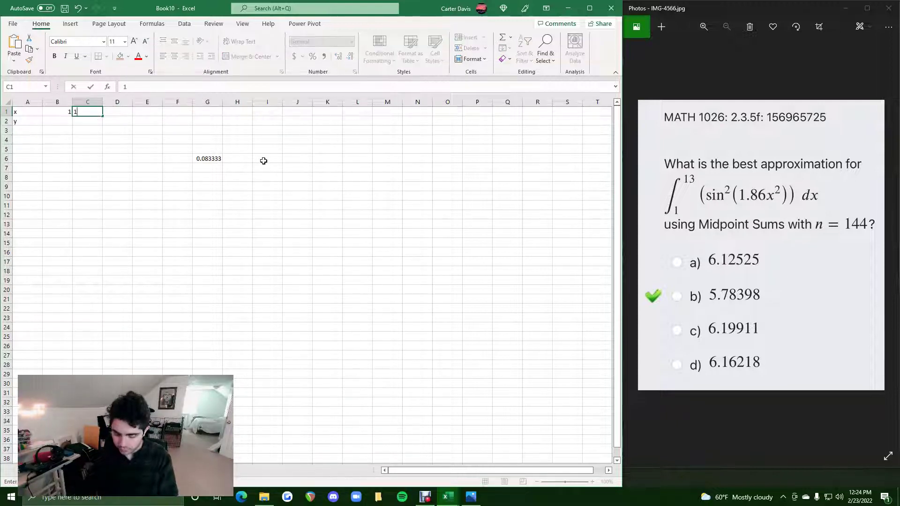
type(".0822")
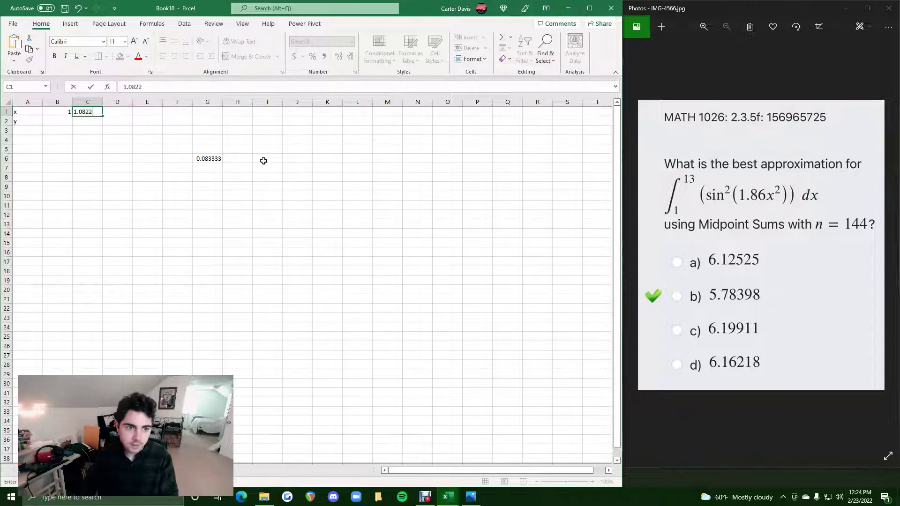
key("BackSpace")
type("33333")
key("Return")
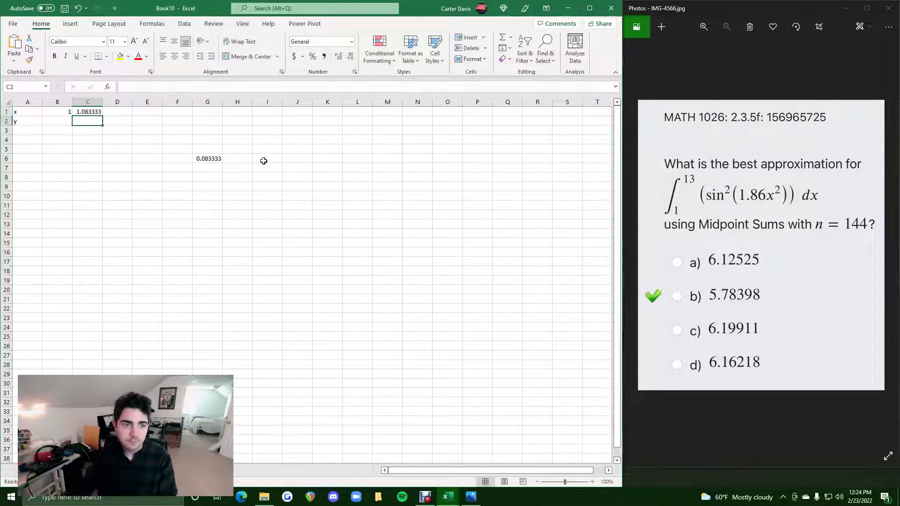
left_click(65, 111)
scroll(94, 112, "up", 5)
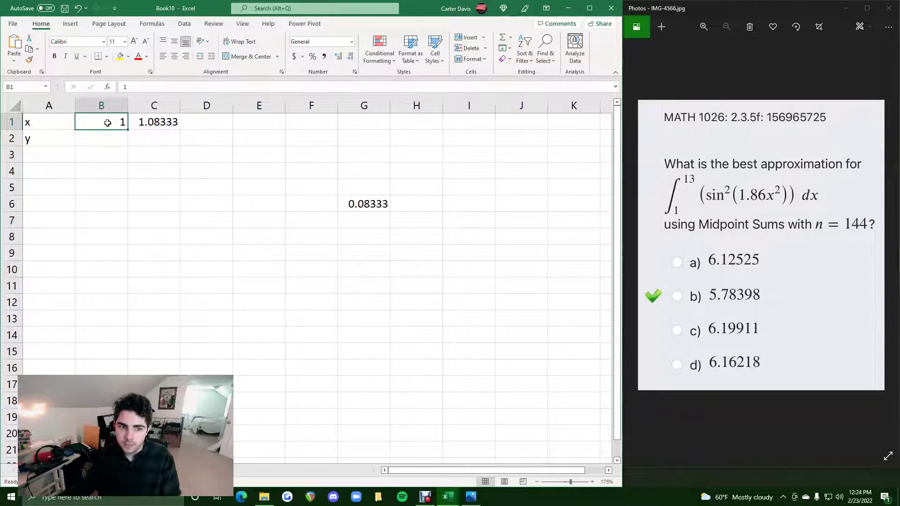
left_click_drag(107, 122, 167, 122)
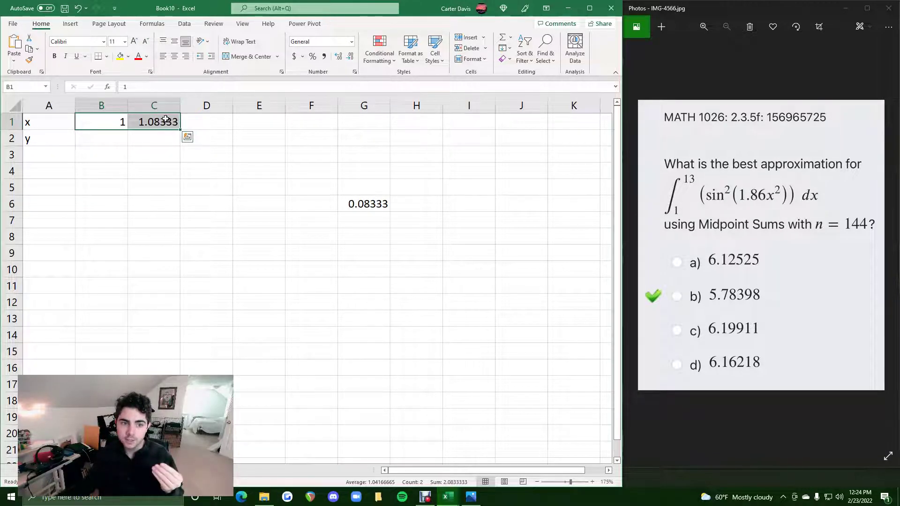
Step: Replace C1's value with =1+0.08333333/2, giving the midpoint 1.04167
left_click(155, 120)
double_click(166, 87)
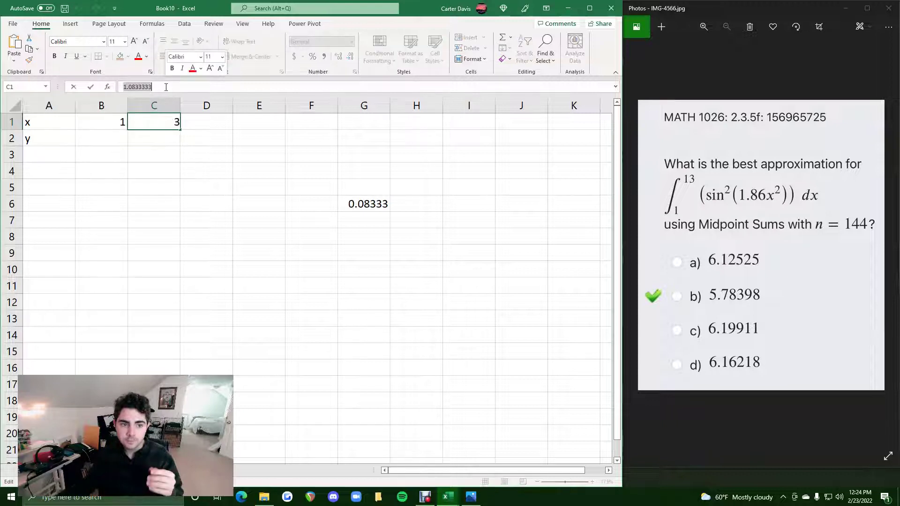
type("=1+0.")
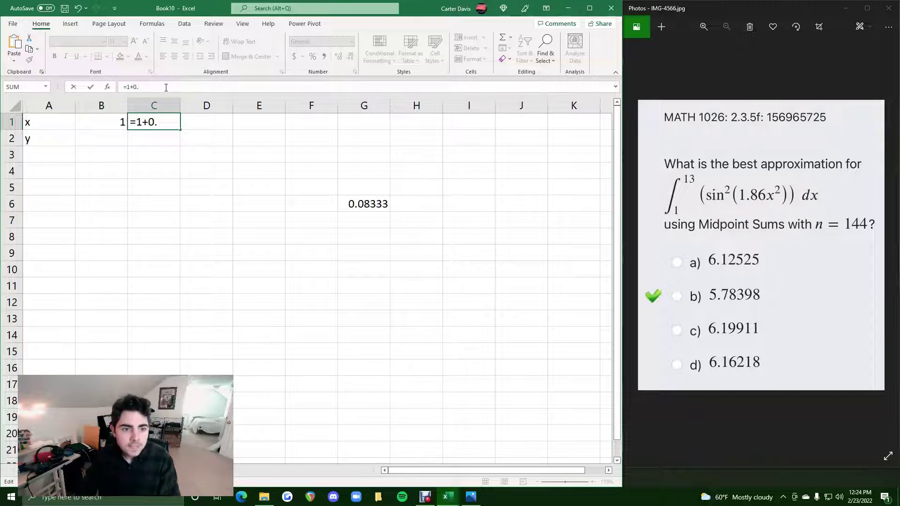
type("08")
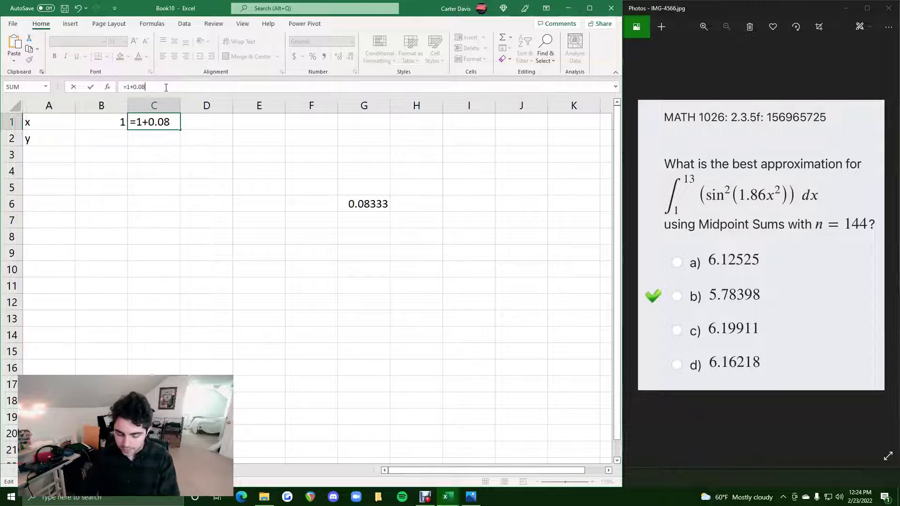
type("333333")
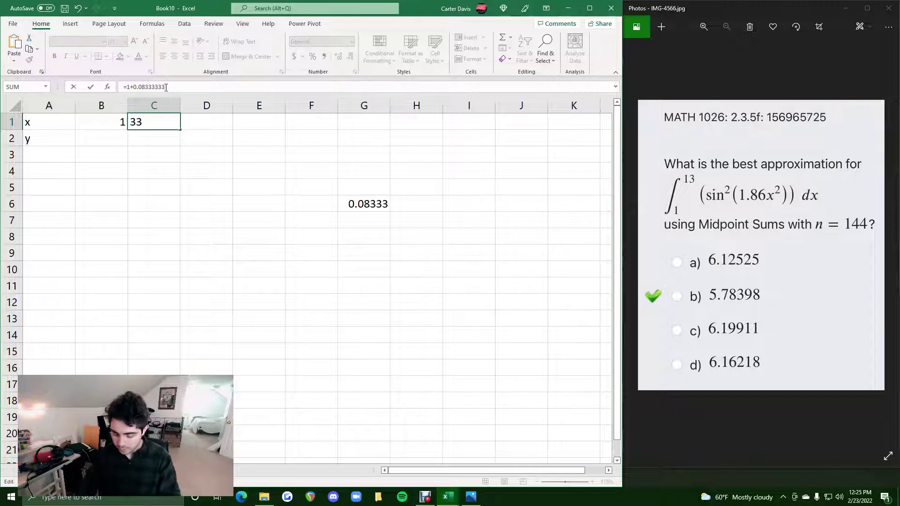
type("/2")
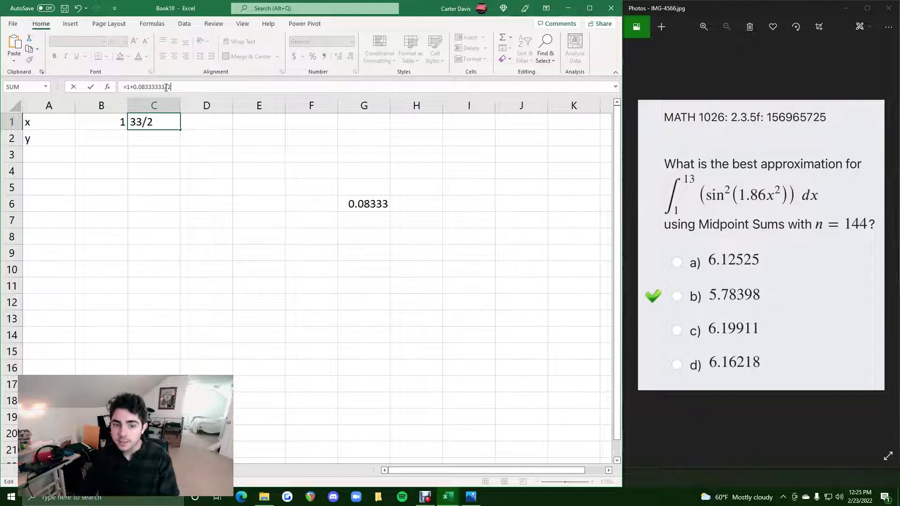
key("Return")
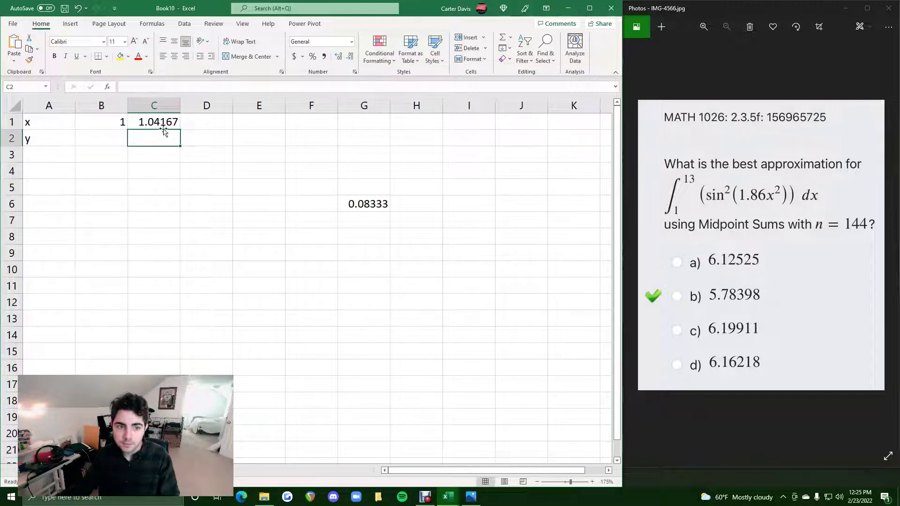
left_click(170, 123)
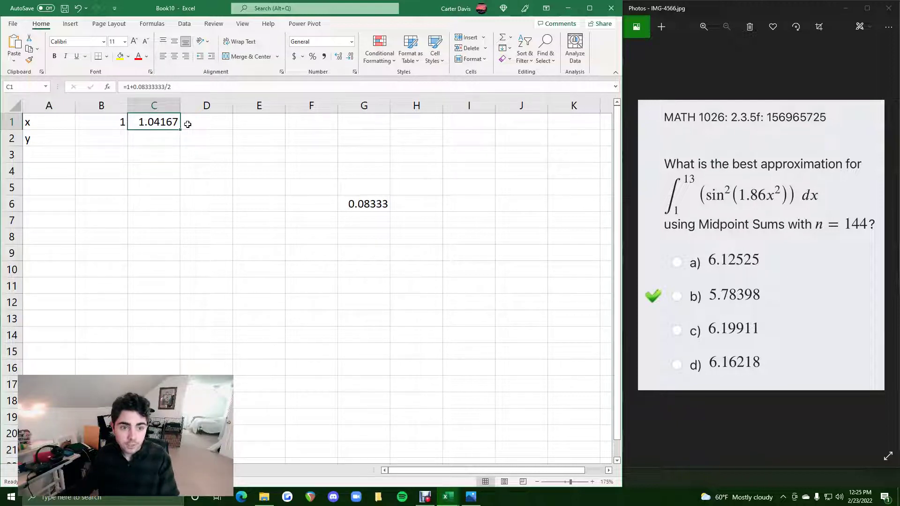
Step: Enter 1.08333 in D1 and select the x values B1:D1
left_click(196, 122)
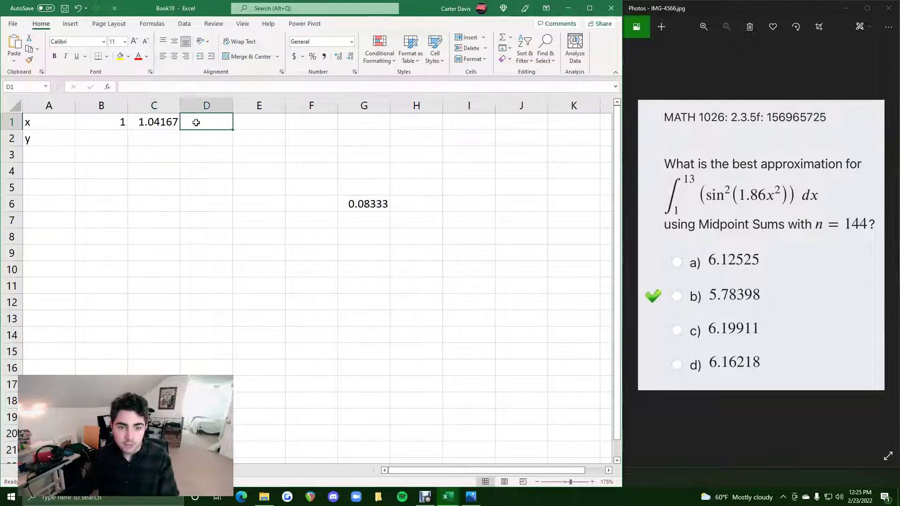
type("1.083333")
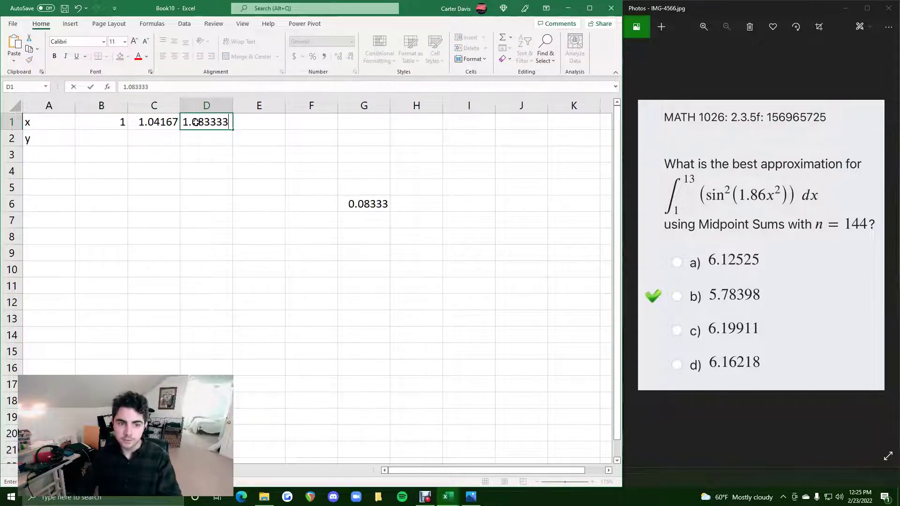
key("Return")
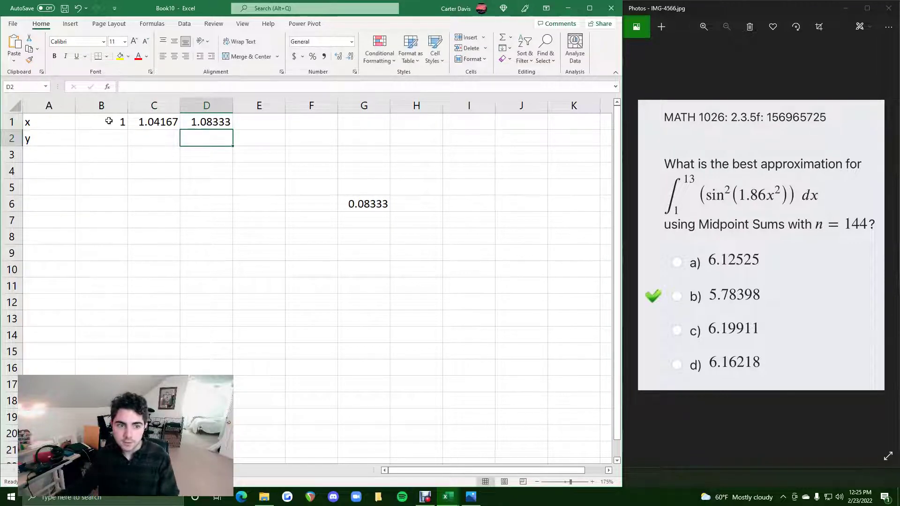
left_click_drag(107, 121, 204, 117)
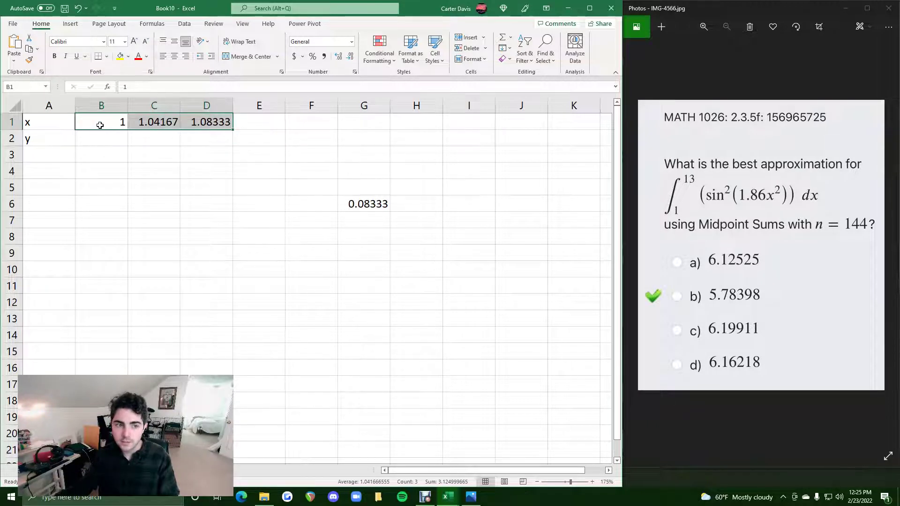
Step: Delete the extra 1.08333 value from D1
left_click(148, 125)
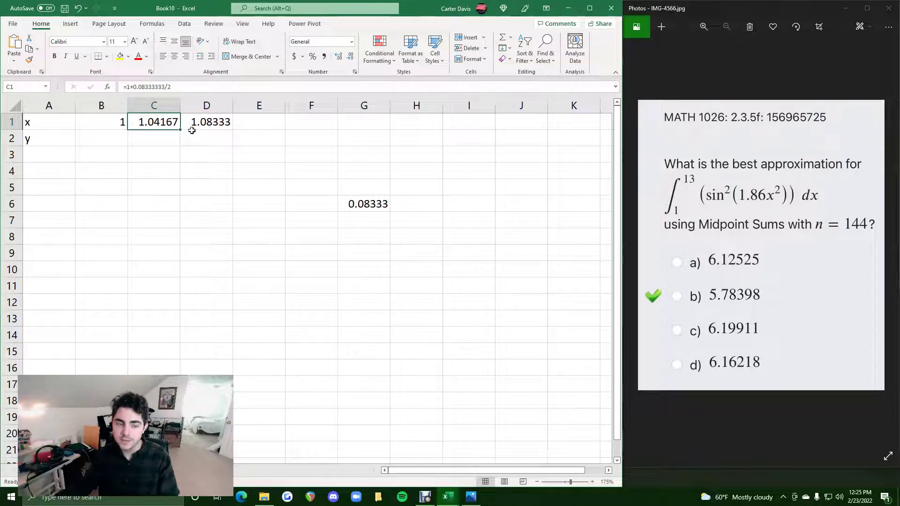
left_click(152, 139)
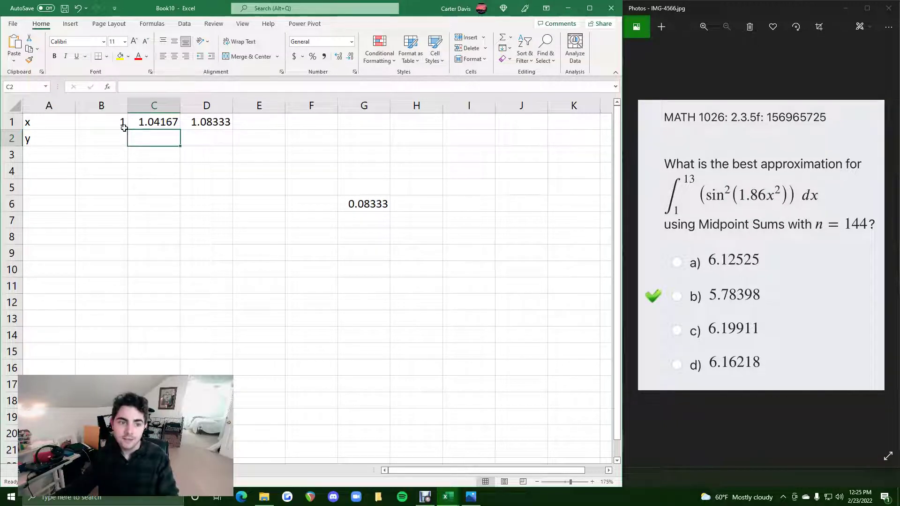
left_click_drag(124, 123, 196, 129)
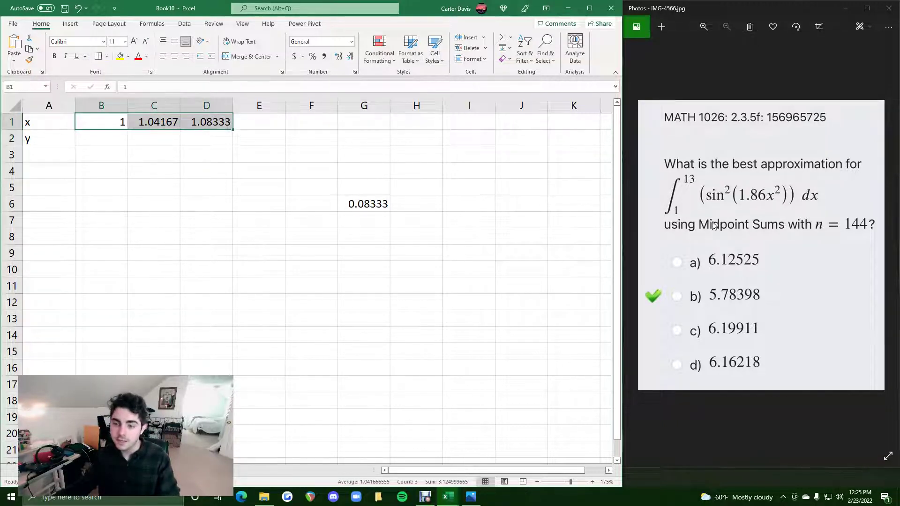
left_click(210, 122)
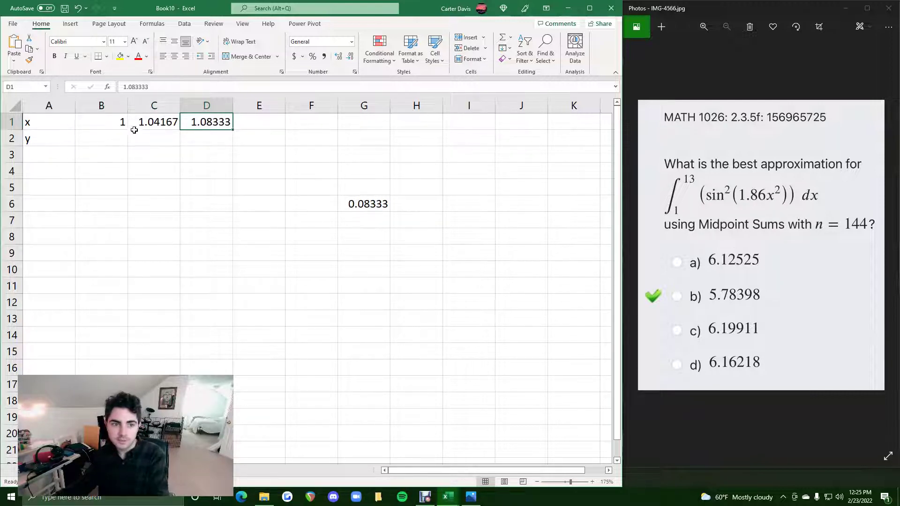
key("Delete")
Step: Try swapping C1's step constant for a D1 reference, then undo and keep the original formula
left_click(161, 122)
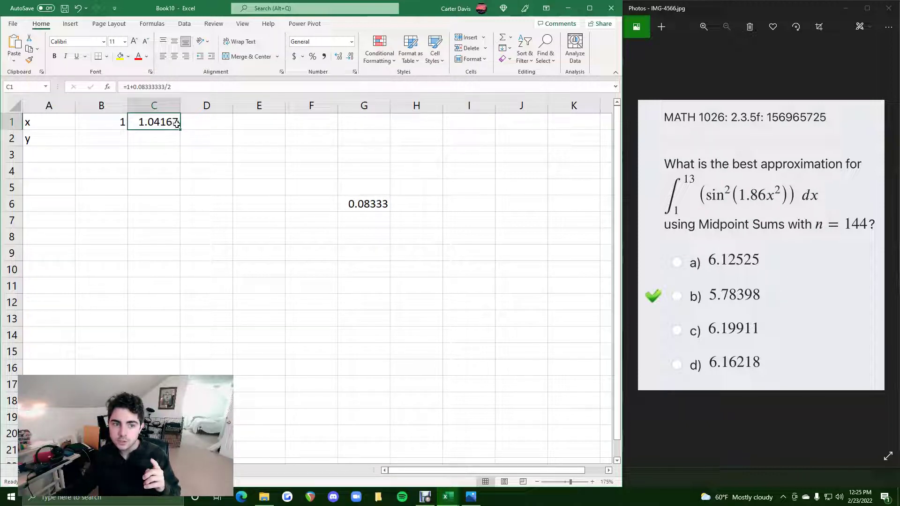
left_click(171, 86)
left_click_drag(172, 86, 137, 86)
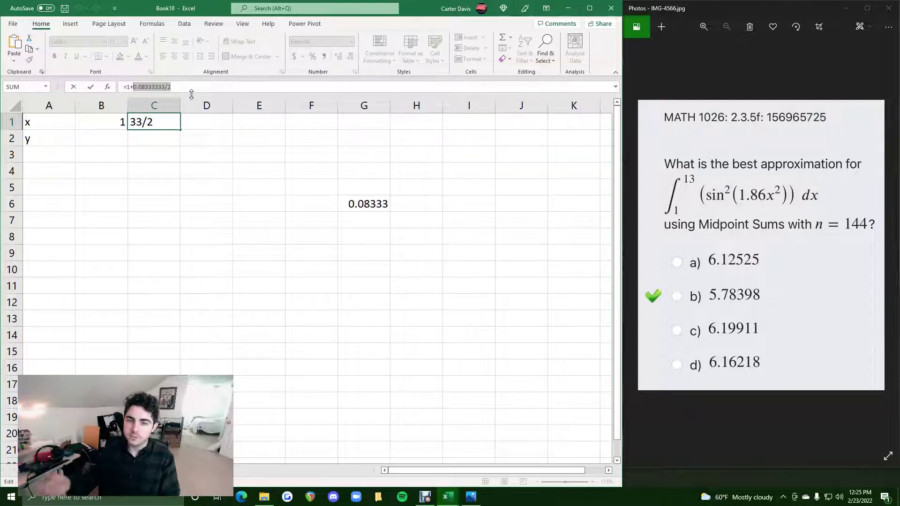
left_click(194, 121)
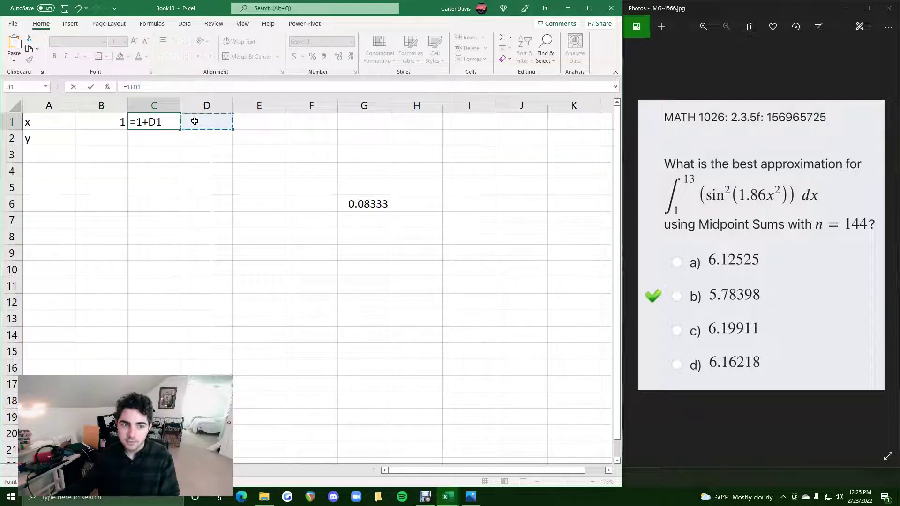
key("ctrl+z")
key("Return")
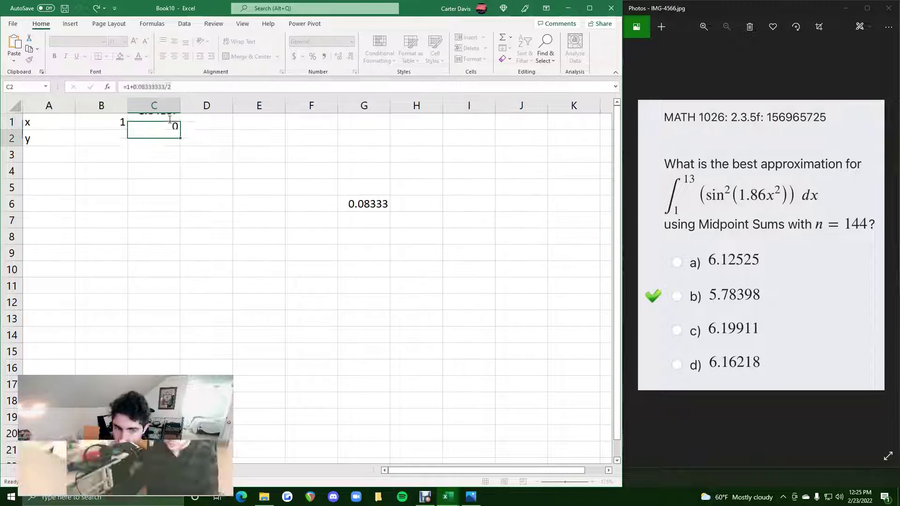
Step: Recheck C1's formula and the 0.08333 step-width formula in G6
left_click(179, 124)
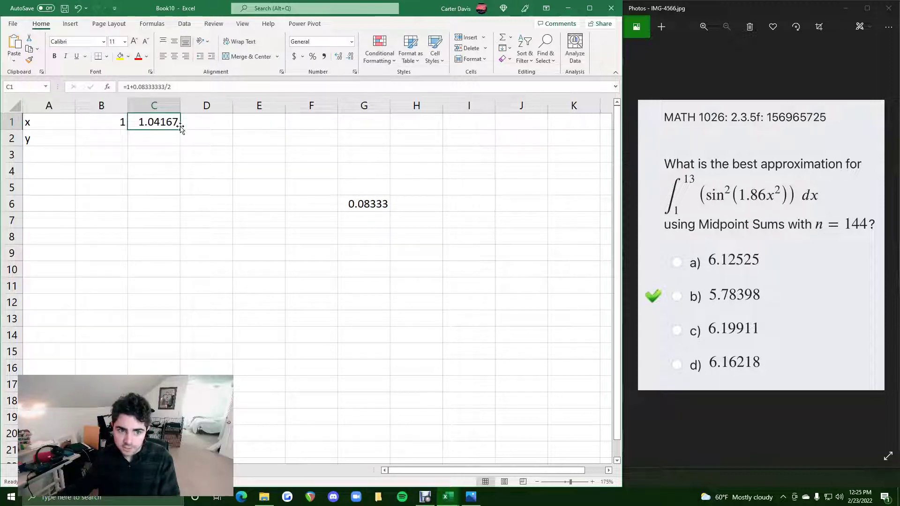
left_click(367, 205)
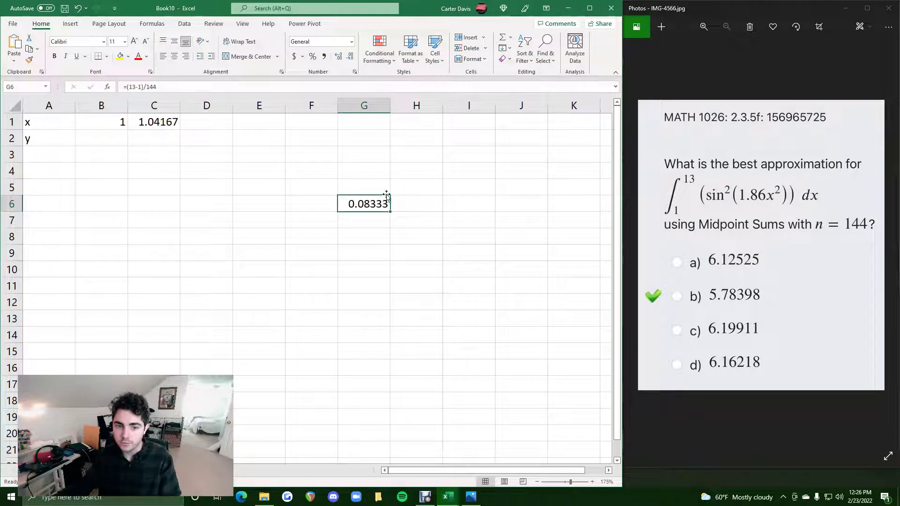
left_click(157, 122)
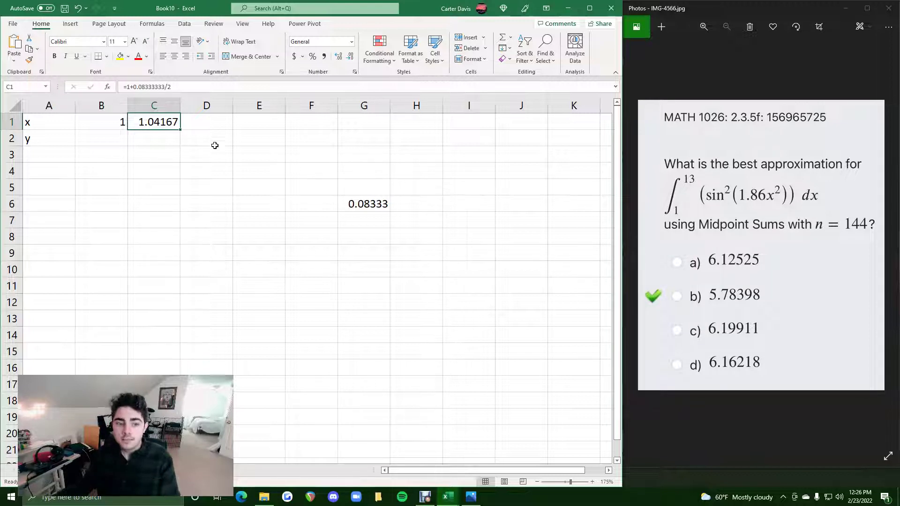
left_click(196, 126)
Step: Enter =C1+0.0833333333 in D1, giving the next x value 1.125
type("=")
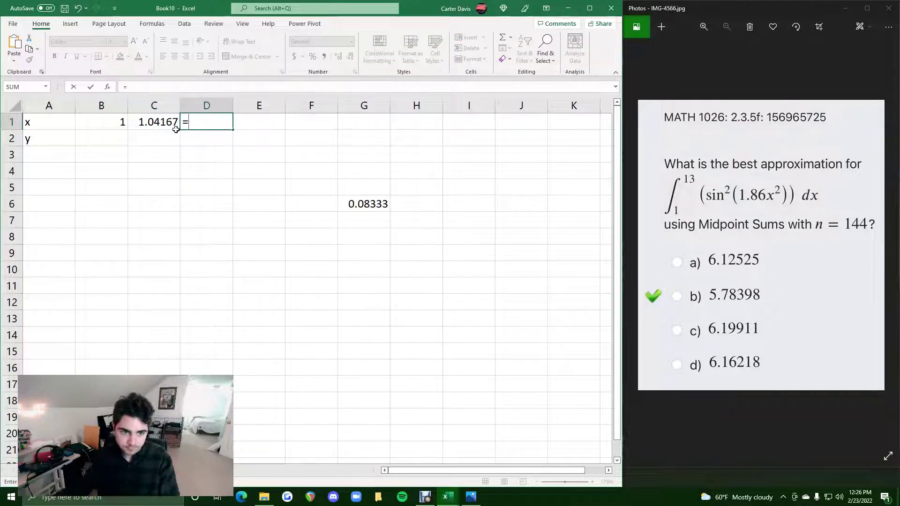
left_click(161, 123)
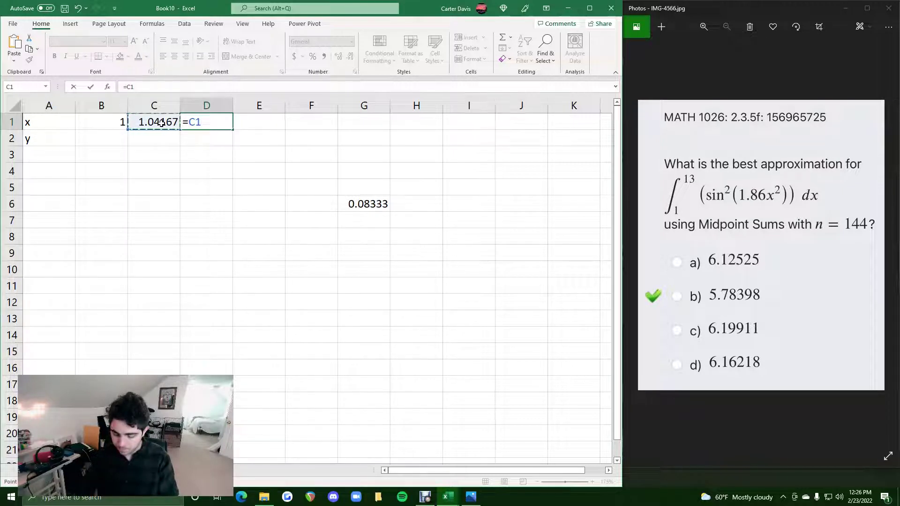
type("+0.0")
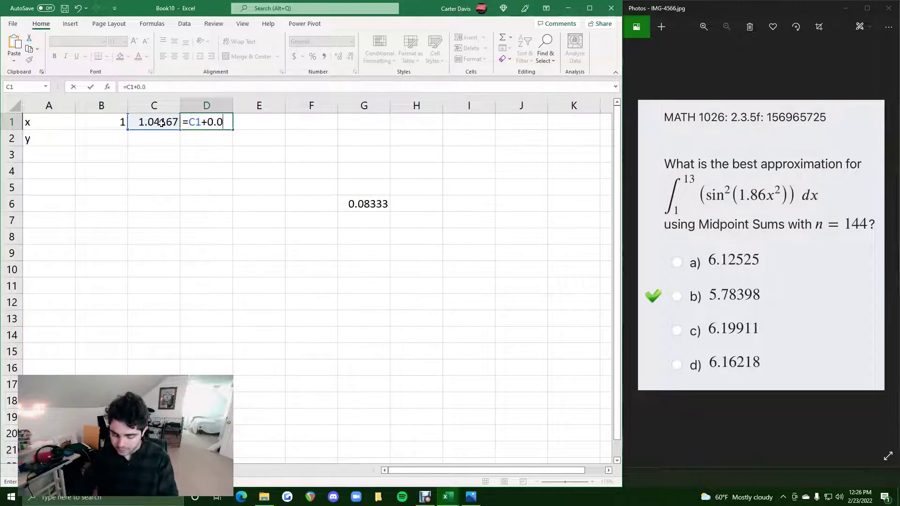
type("83333333")
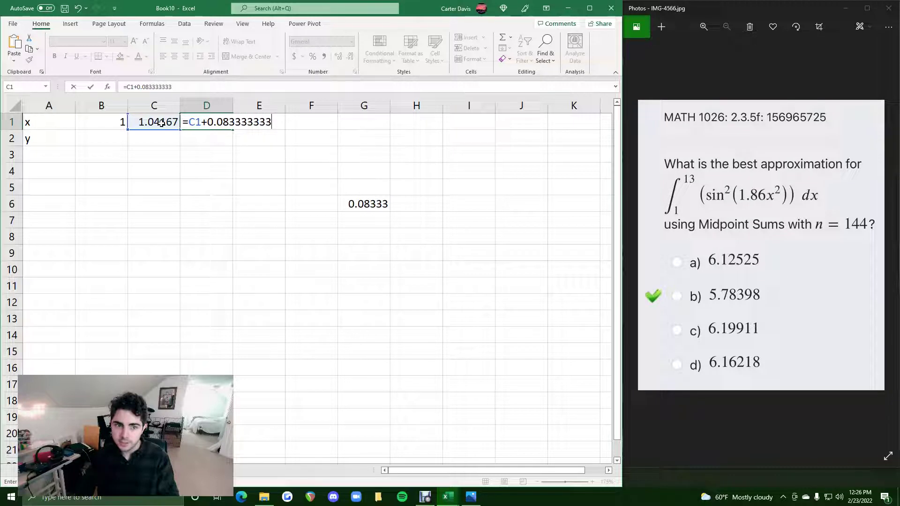
type("3")
key("Return")
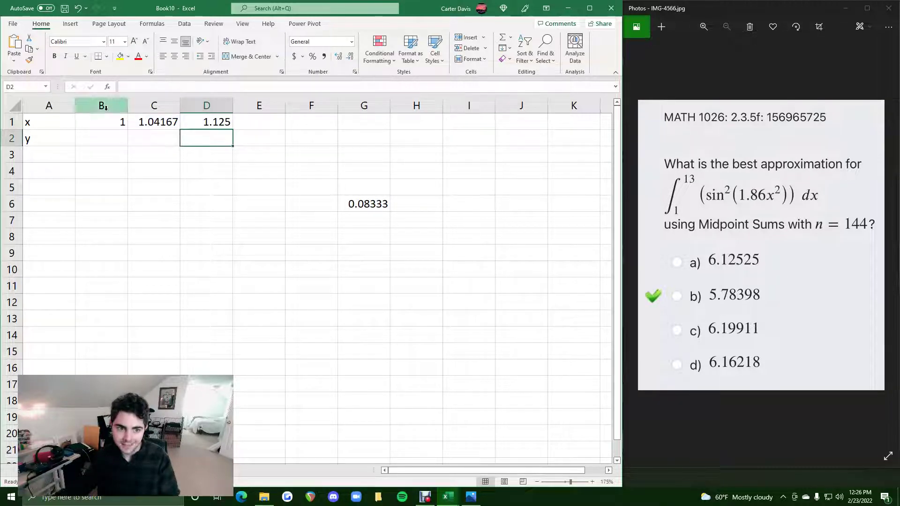
left_click(169, 125)
left_click(226, 125)
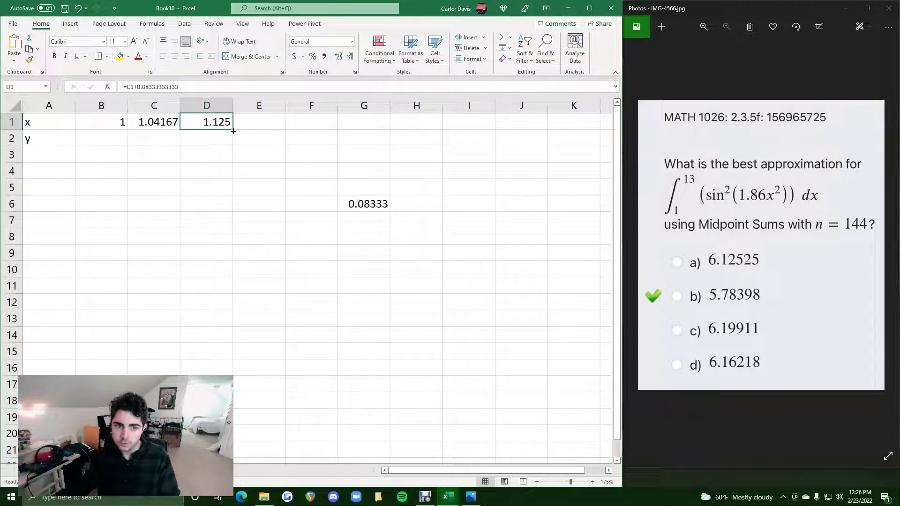
Step: Fill D1's formula across row 1 to column EP, ending at 12.95833
scroll(233, 131, "down", 5, "ctrl")
left_click_drag(133, 116, 558, 118)
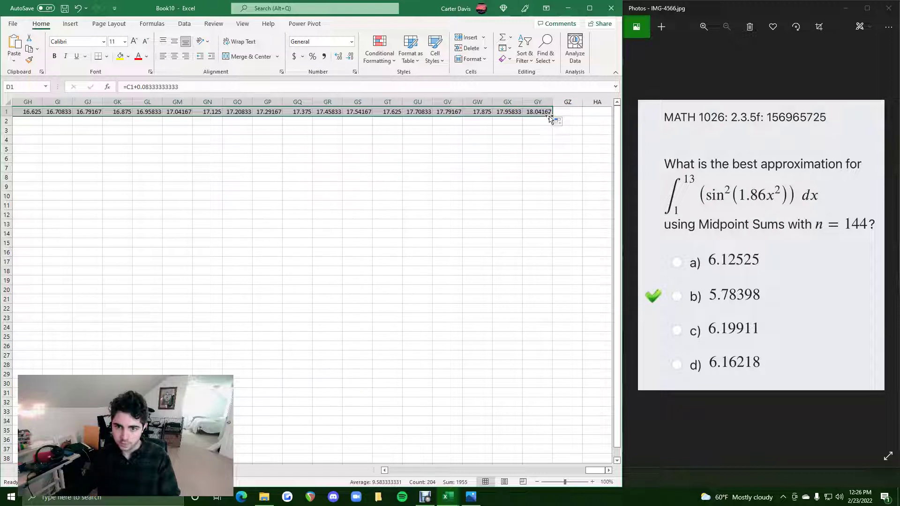
scroll(309, 281, "left", 5)
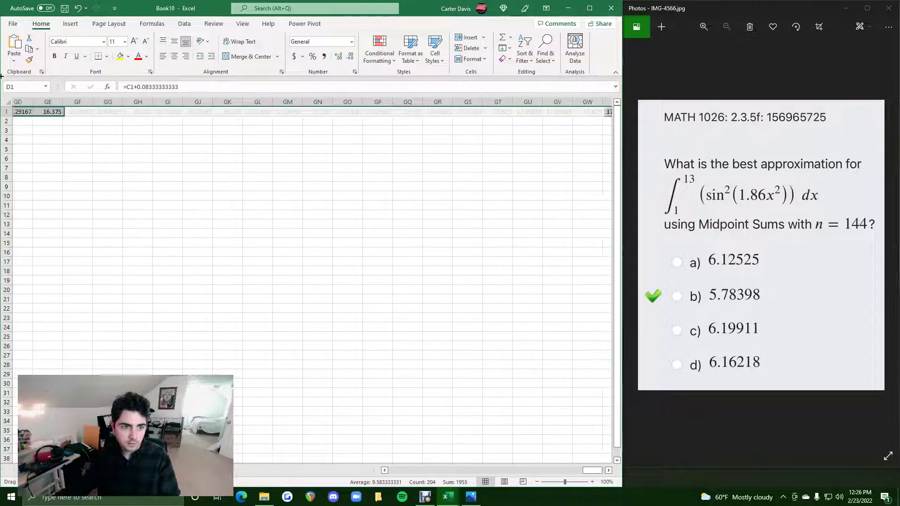
scroll(310, 282, "left", 6)
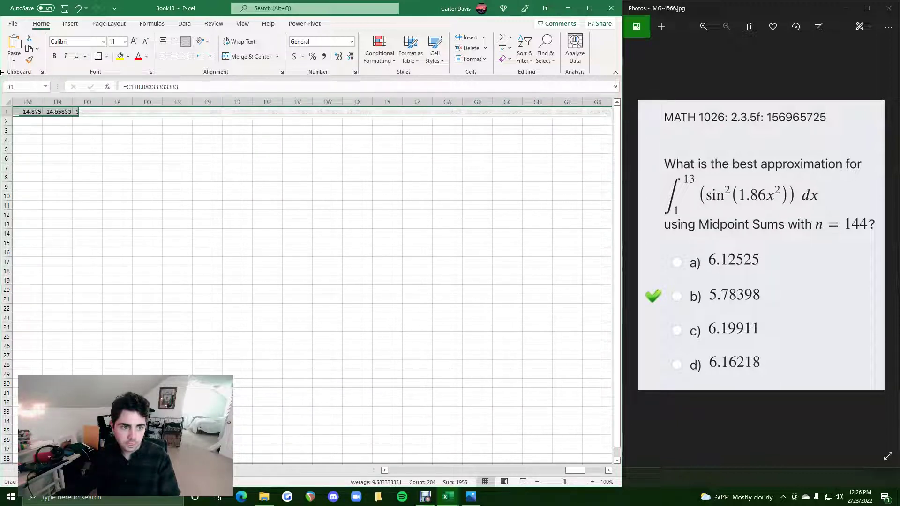
scroll(309, 281, "left", 5)
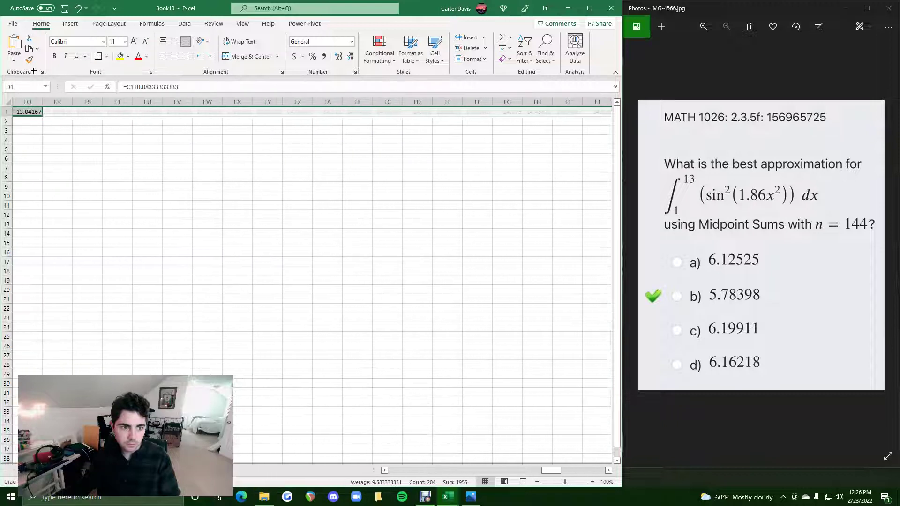
scroll(1, 71, "left", 1)
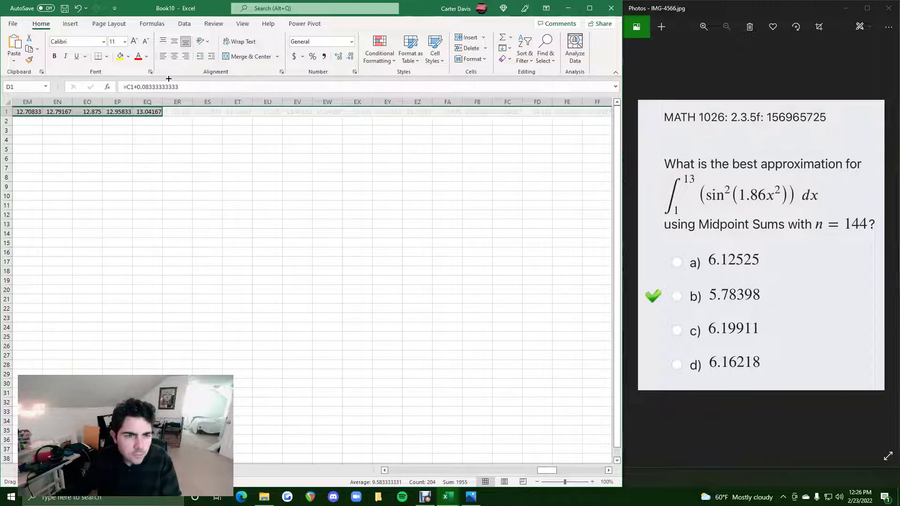
left_click_drag(144, 77, 134, 115)
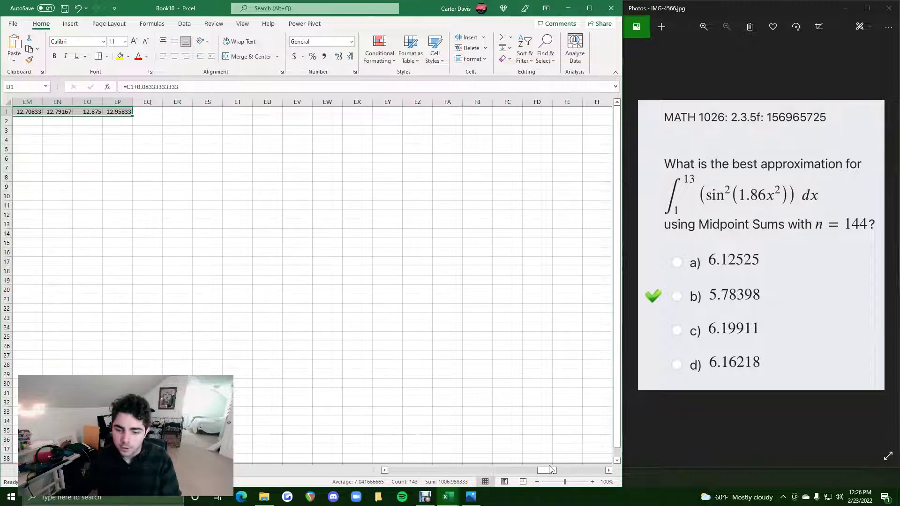
left_click_drag(549, 472, 370, 474)
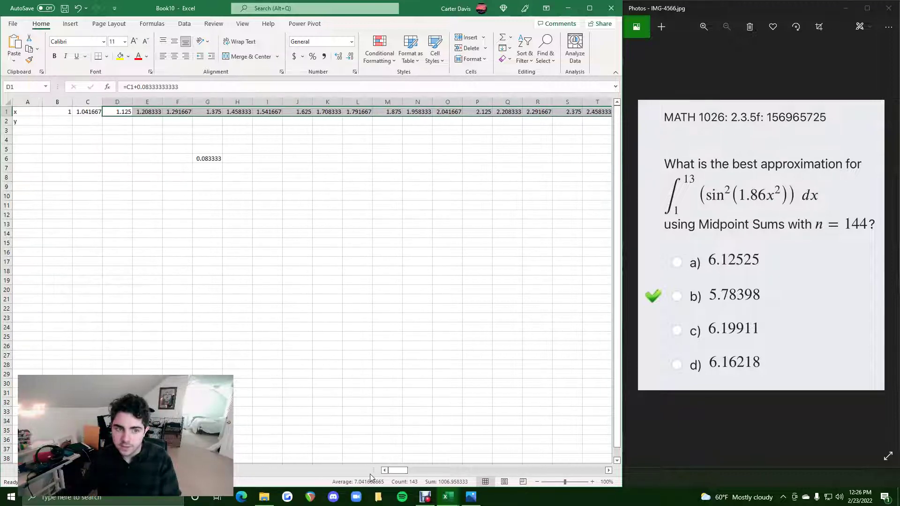
Step: Begin the y formula in B2 as =SIN(1.86*B1^2), referencing B1
left_click(97, 122)
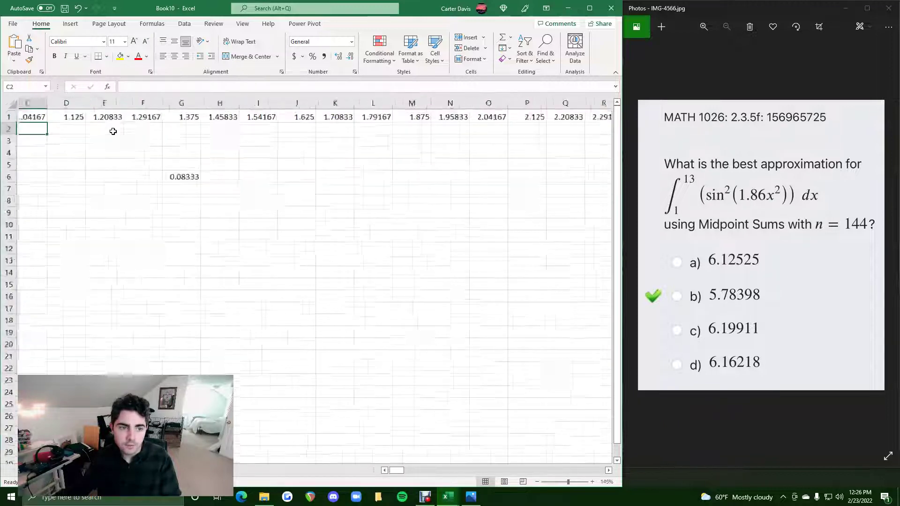
scroll(113, 131, "up", 1)
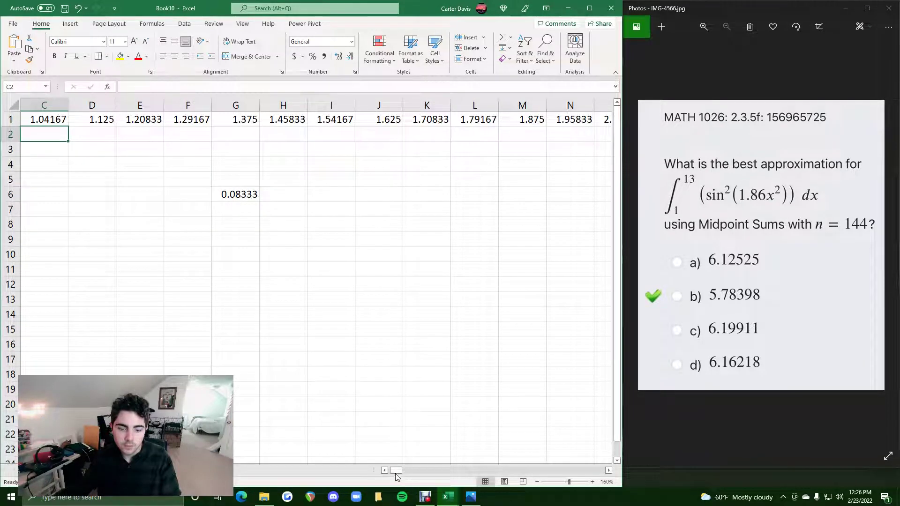
scroll(396, 476, "left", 2)
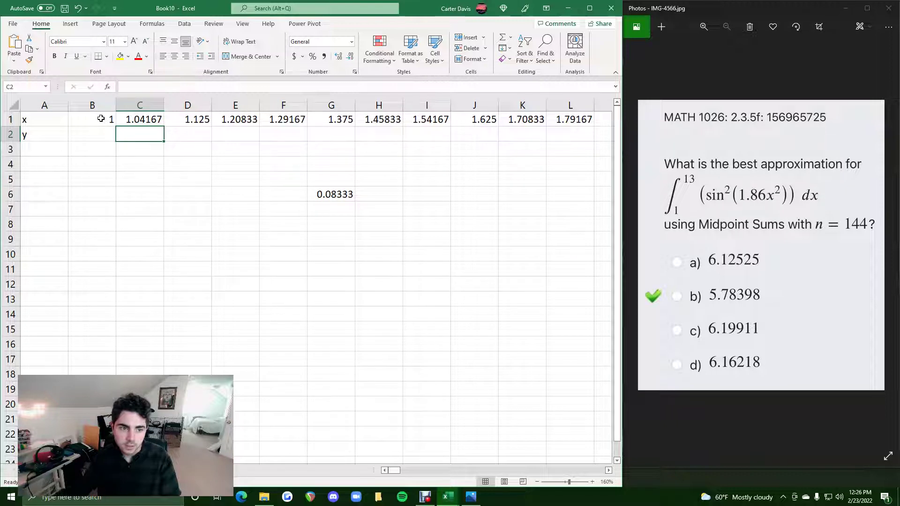
left_click(102, 134)
type("=")
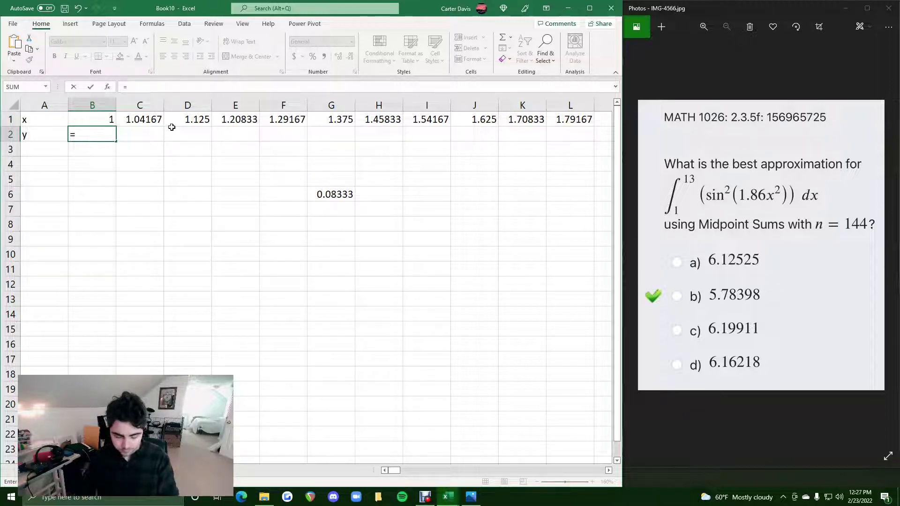
type("SIN")
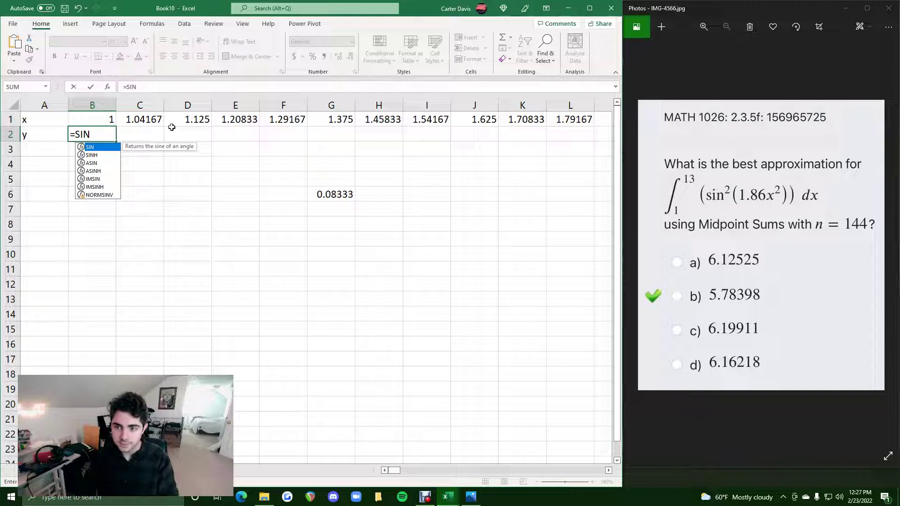
type("(")
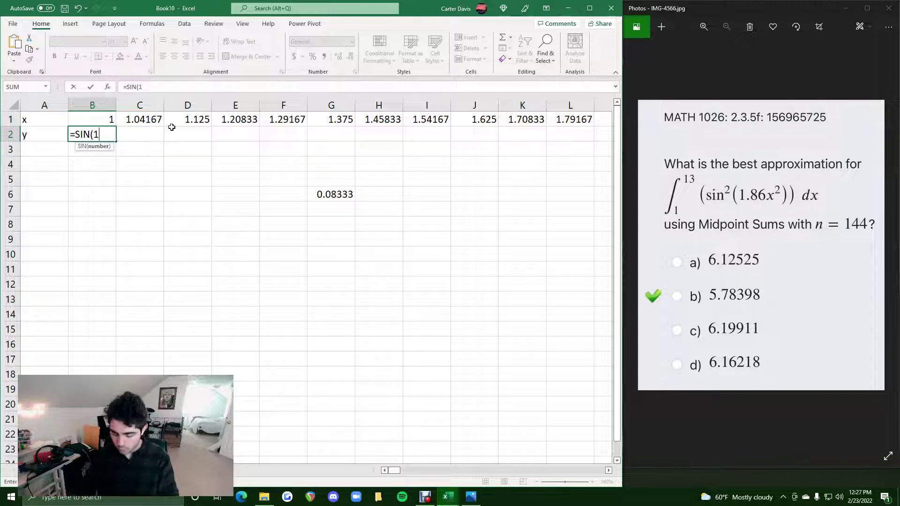
type("1.86")
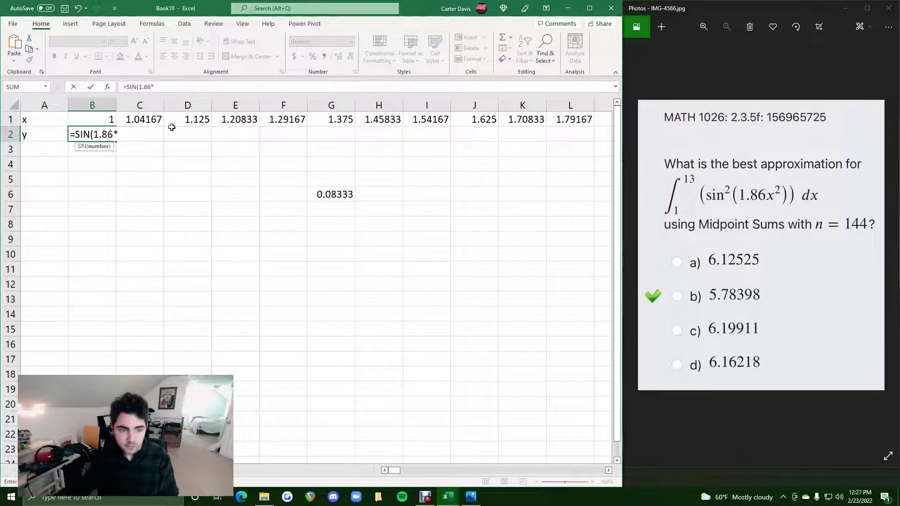
type("*")
left_click(89, 119)
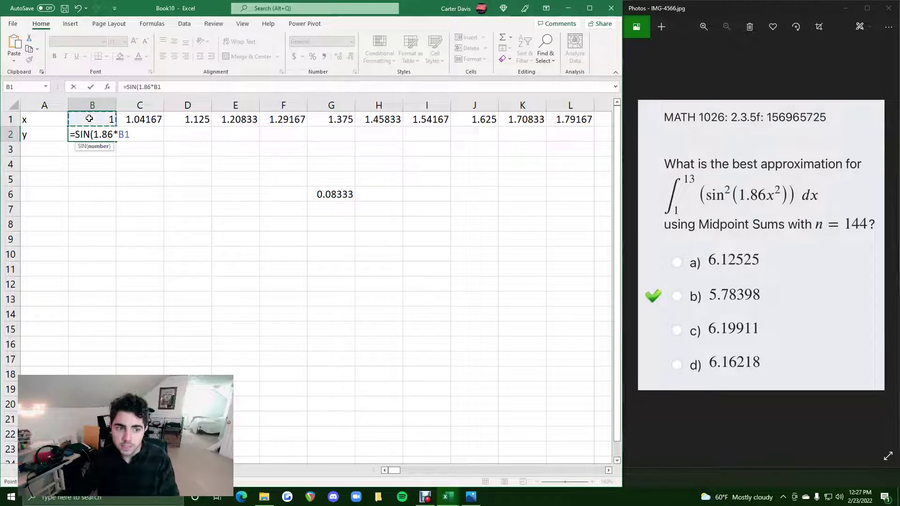
type("^2)")
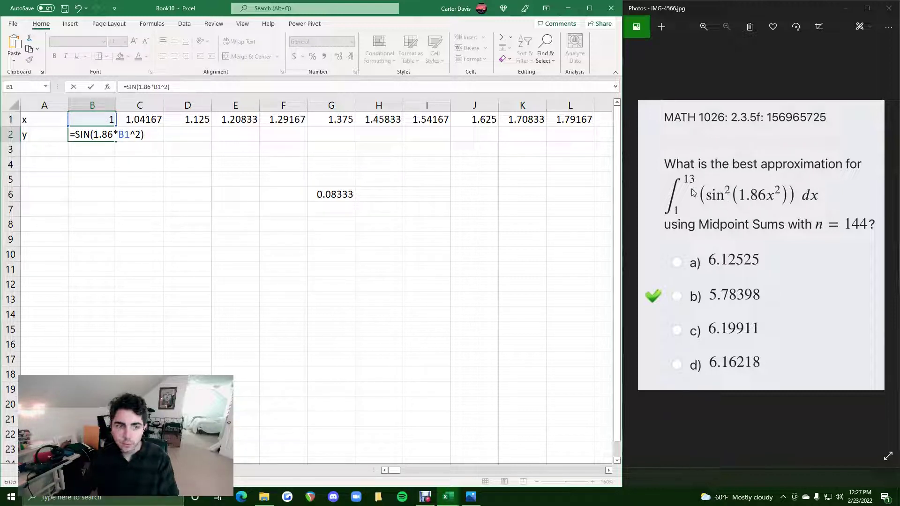
Step: Wrap B2's formula in parentheses to finish =(SIN(1.86*B1^2))^2, showing 0.91867
key("Home")
key("Right")
type("(")
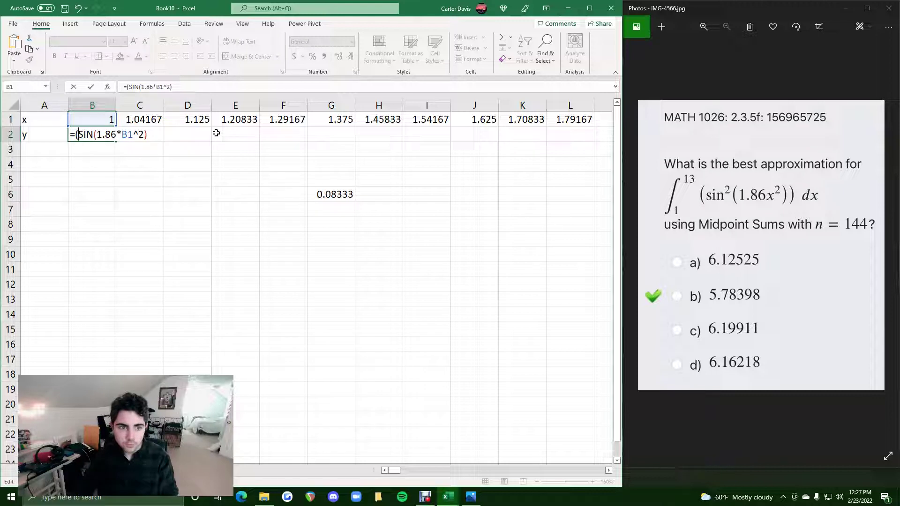
left_click(179, 91)
type(")^2")
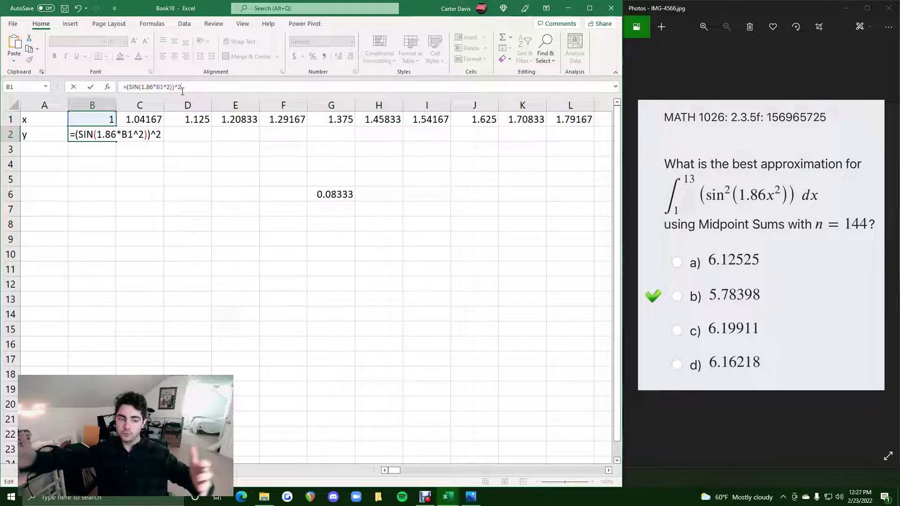
key("Return")
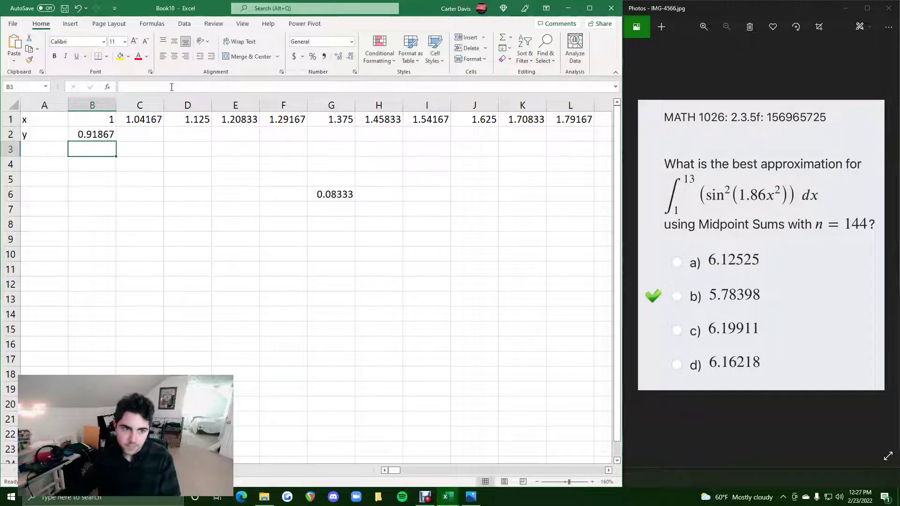
Step: Fill B2's sin² formula across row 2 to column EP
left_click(100, 136)
scroll(124, 139, "down", 6, "ctrl")
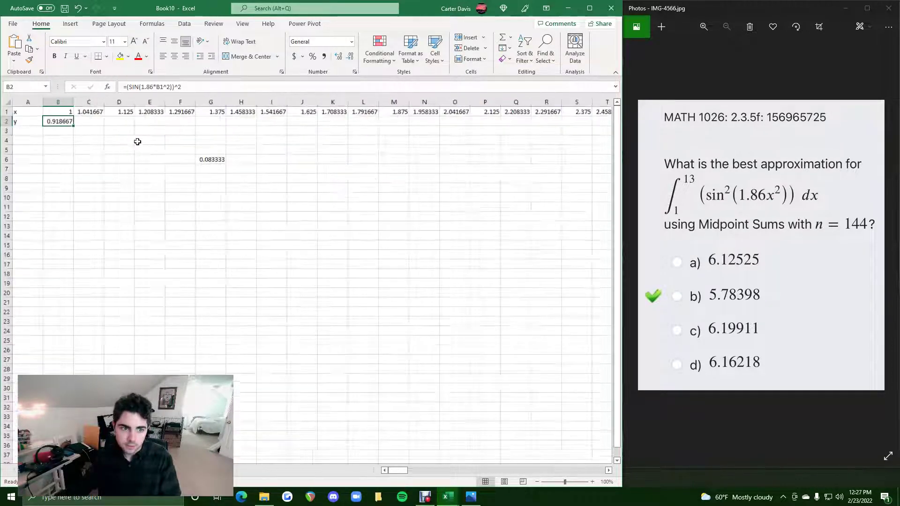
left_click_drag(56, 117, 604, 117)
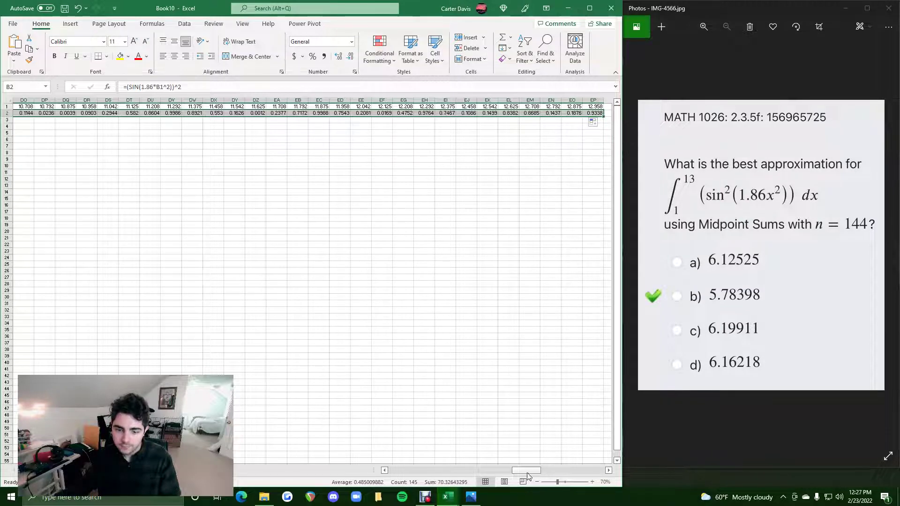
left_click_drag(522, 470, 399, 470)
left_click(57, 140)
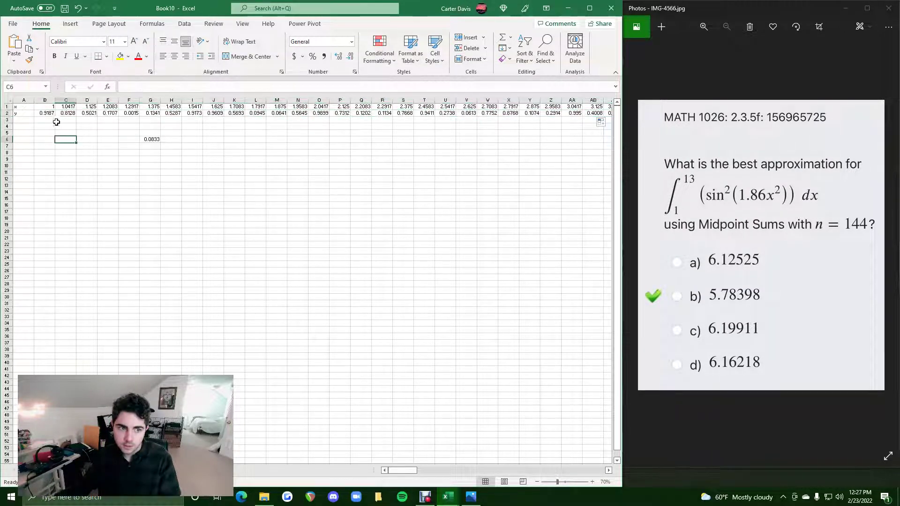
Step: Begin the midpoint-sum formula in C4 with =0.083333333*(SUM(
left_click(56, 125)
scroll(85, 196, "up", 5, "ctrl")
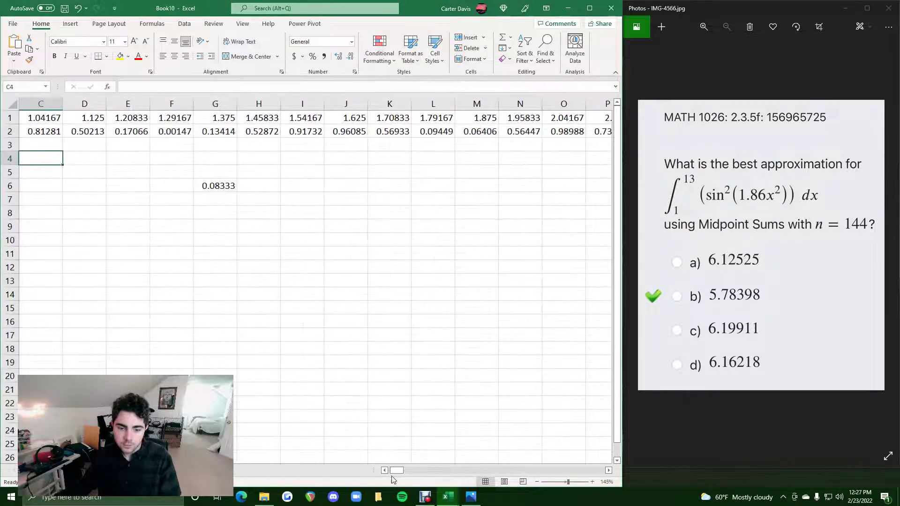
left_click_drag(394, 471, 392, 471)
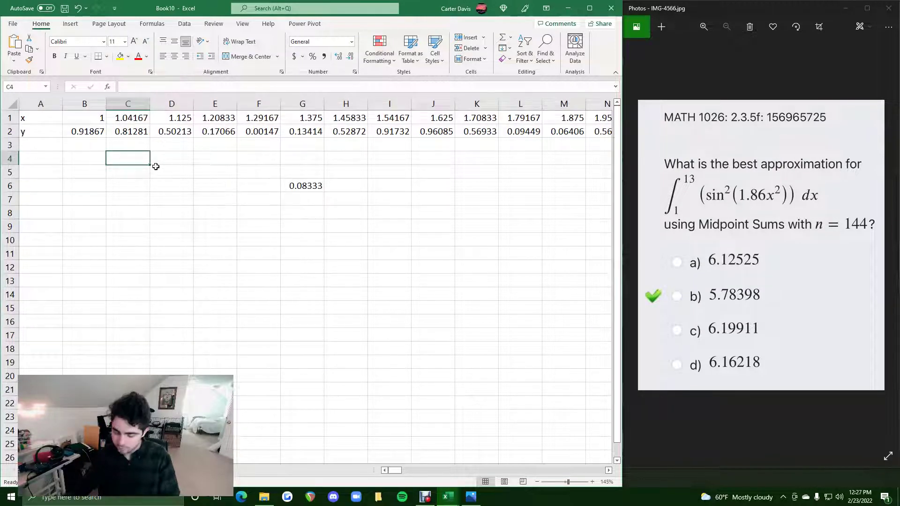
type("=")
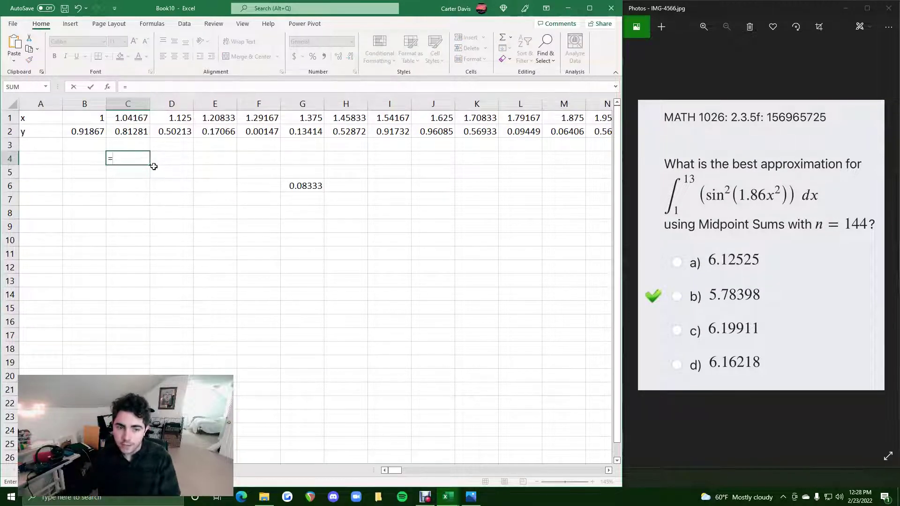
type("0.0")
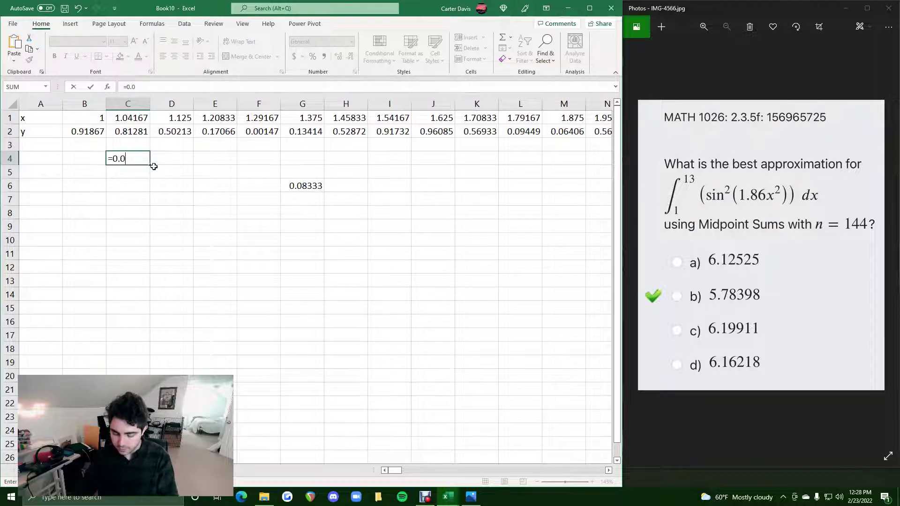
type("83333333")
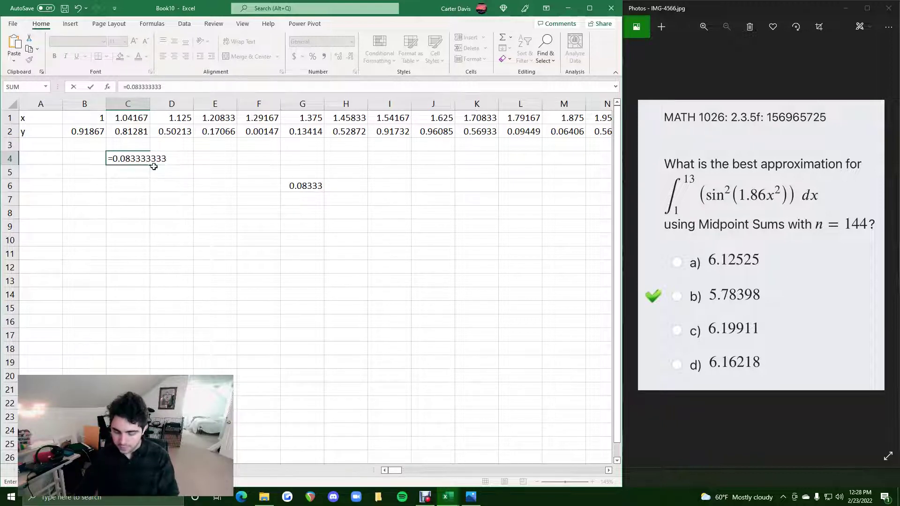
type("*(")
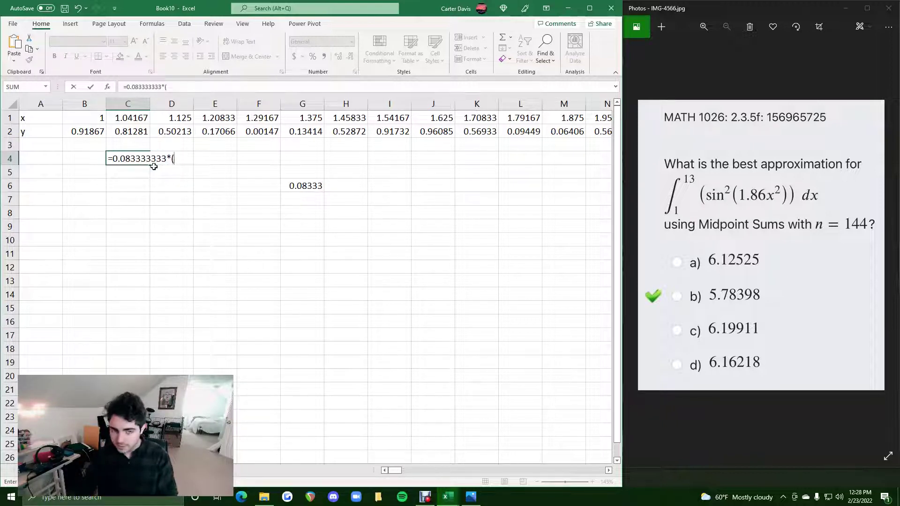
type("SUM")
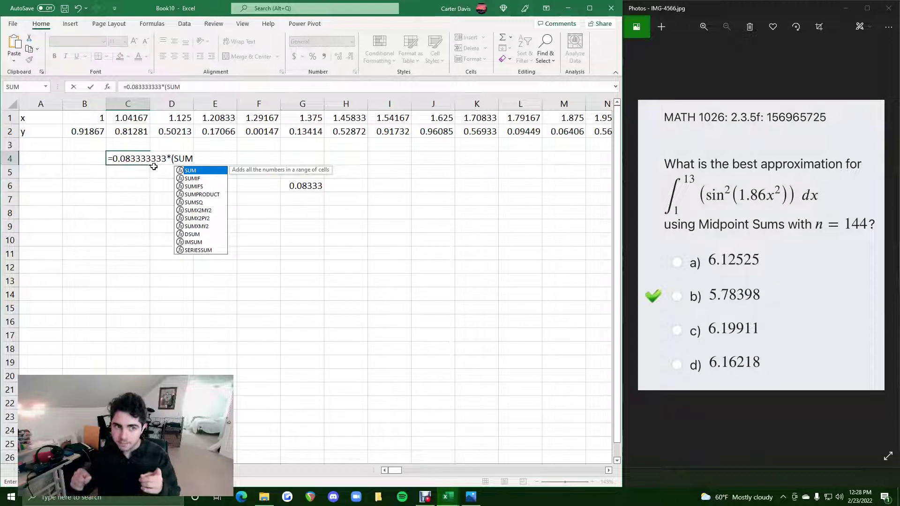
type("(")
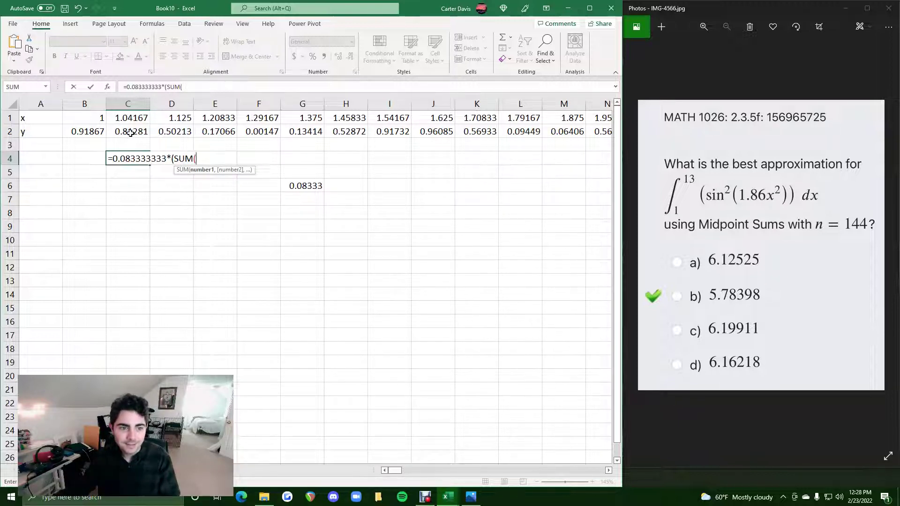
Step: Complete C4 as =0.083333333*(SUM(C2:EP2) by selecting the y values C2:EP2
left_click_drag(132, 132, 519, 137)
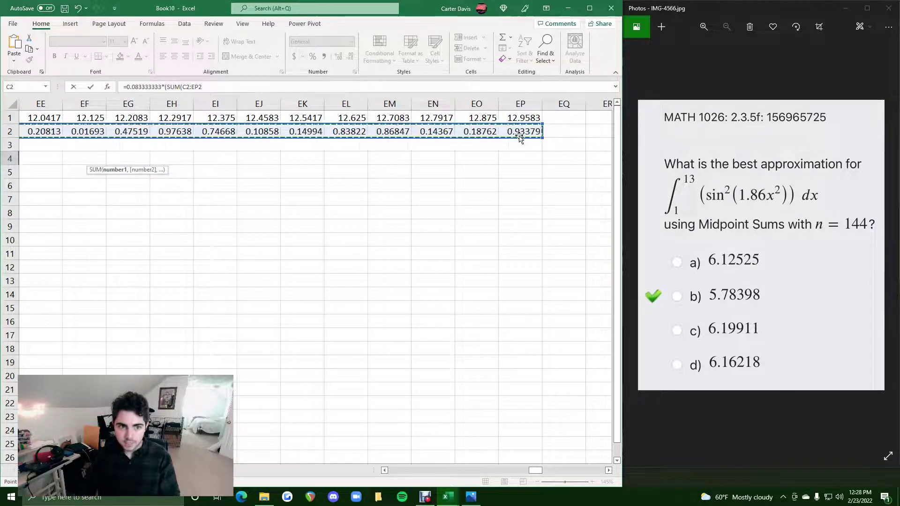
type(")")
key("Return")
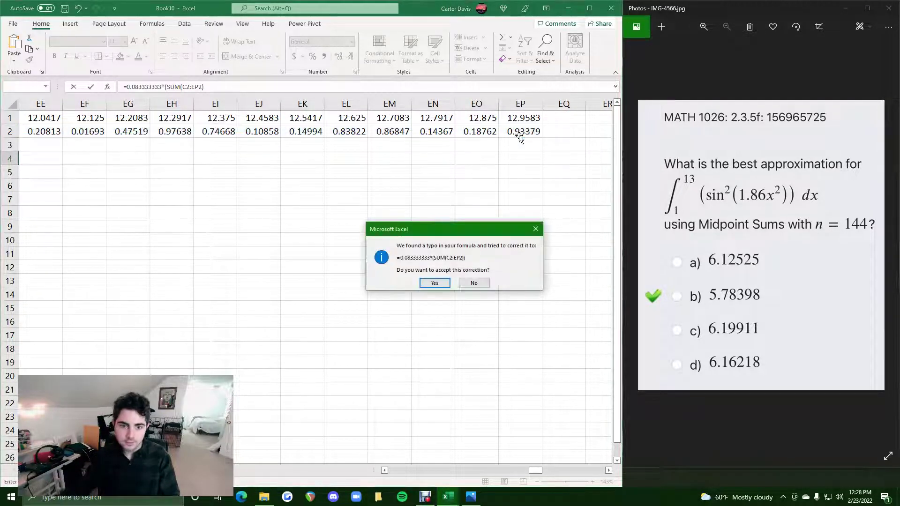
Step: Accept the added closing parenthesis so C4 shows 5.78398, then view the next question image
left_click(440, 284)
left_click(44, 158)
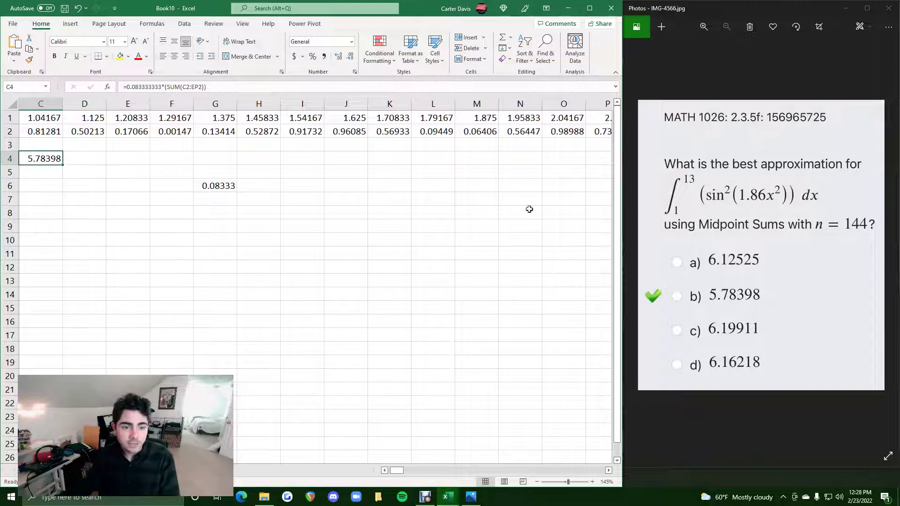
left_click(743, 289)
key("Right")
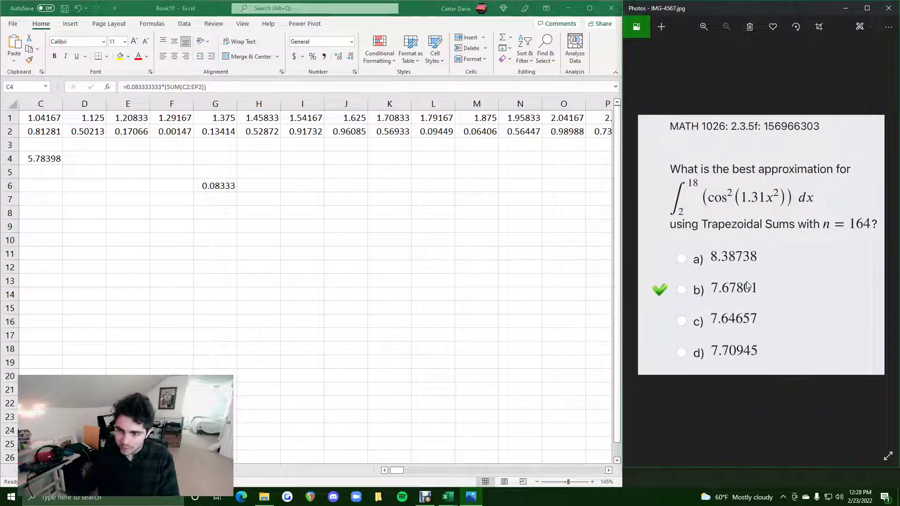
Step: Create blank workbook Book11 and close Book10 without saving
left_click(13, 23)
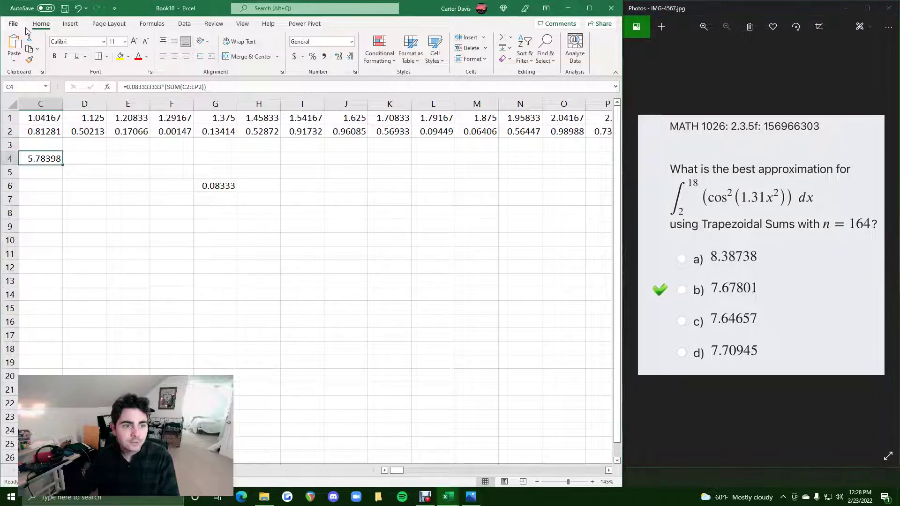
left_click(113, 97)
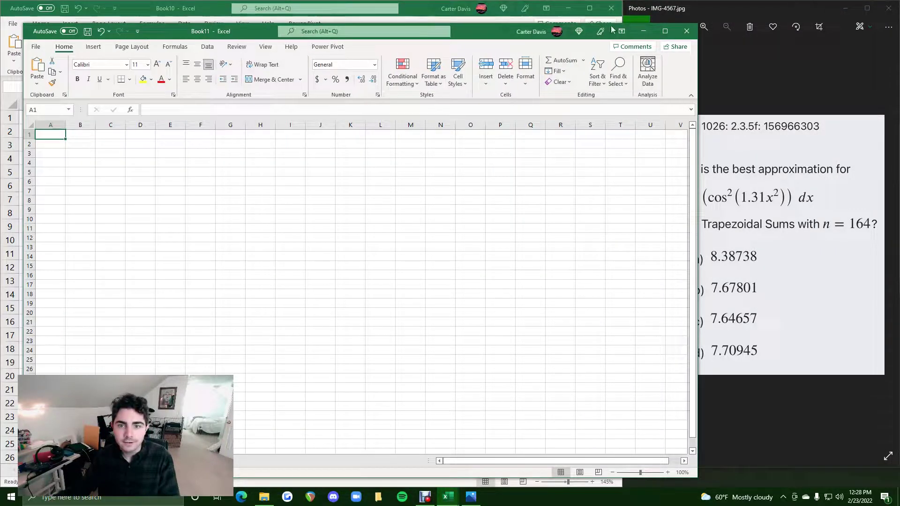
left_click(611, 8)
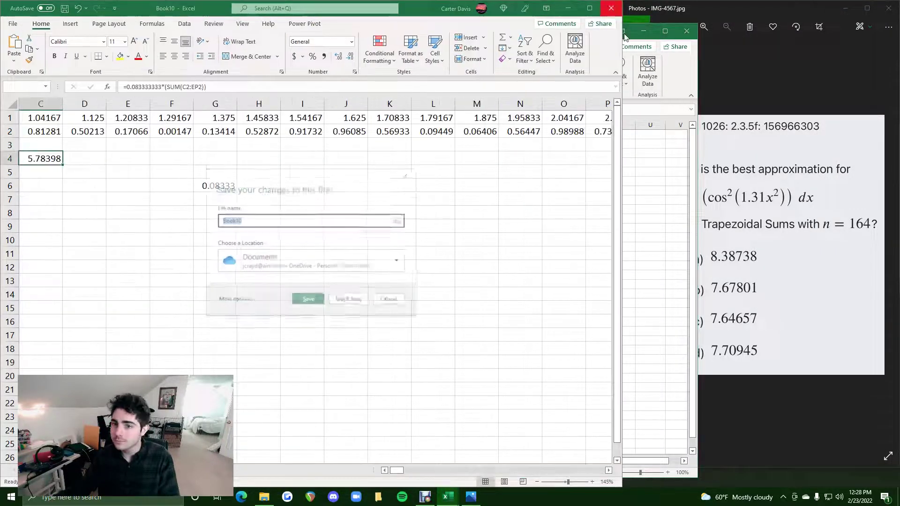
left_click(358, 300)
Step: Snap the new Book11 workbook to the left half of the screen
key("super+Left")
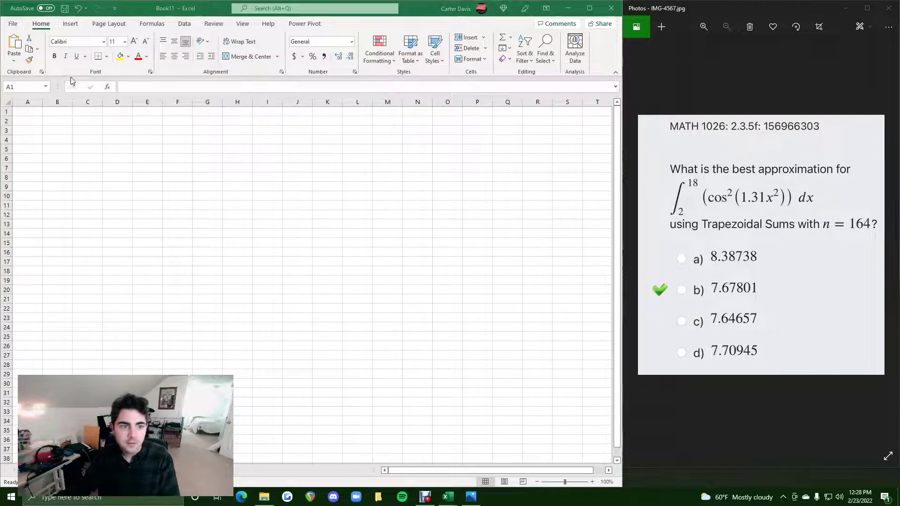
scroll(39, 134, "up", 4, "ctrl")
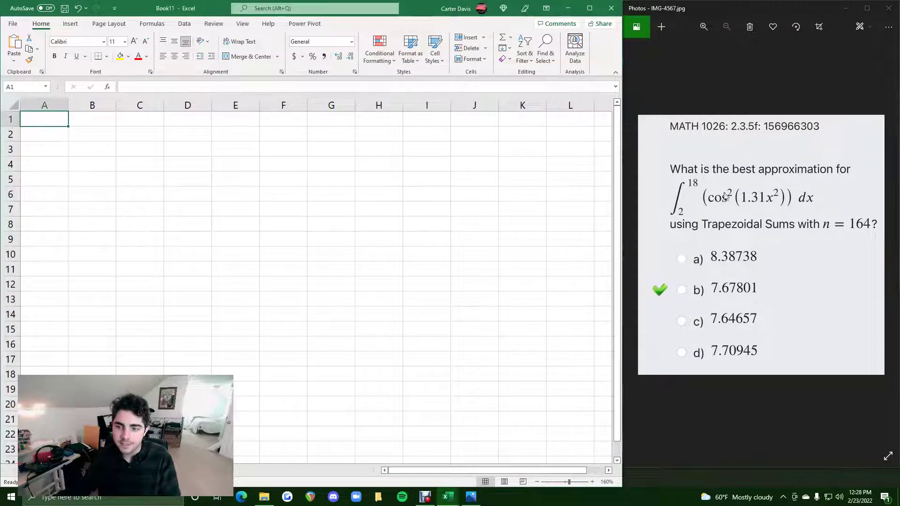
left_click(712, 212)
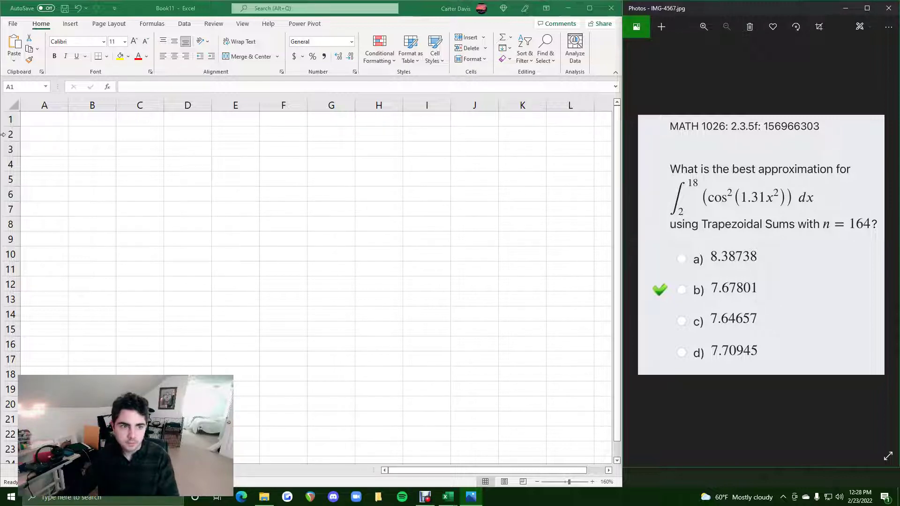
Step: Label A1 and A2 as x and y, and enter the starting x value 2 in B1
left_click(40, 126)
type("x")
key("Return")
type("y")
key("Return")
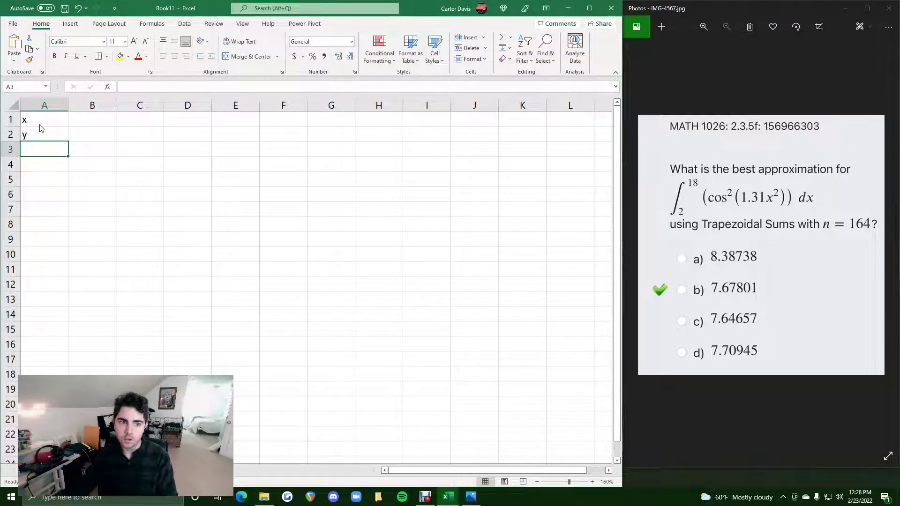
left_click(96, 123)
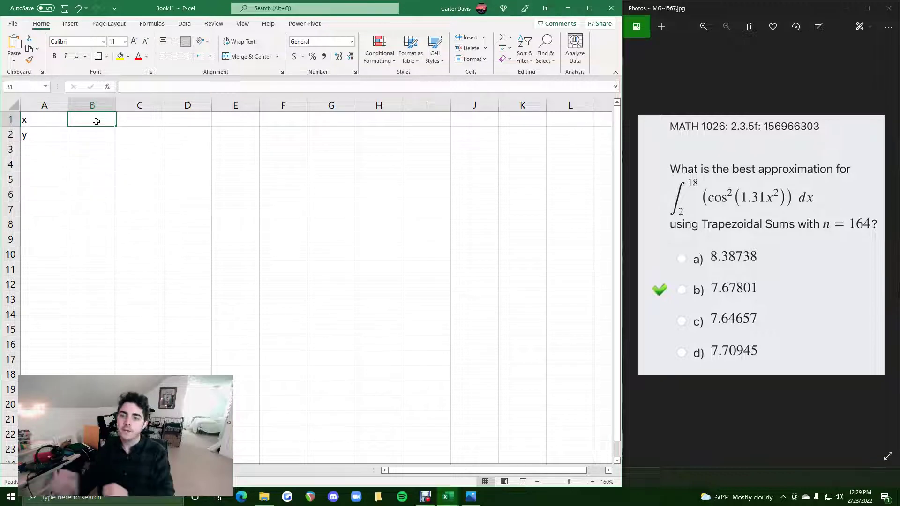
type("2")
key("Return")
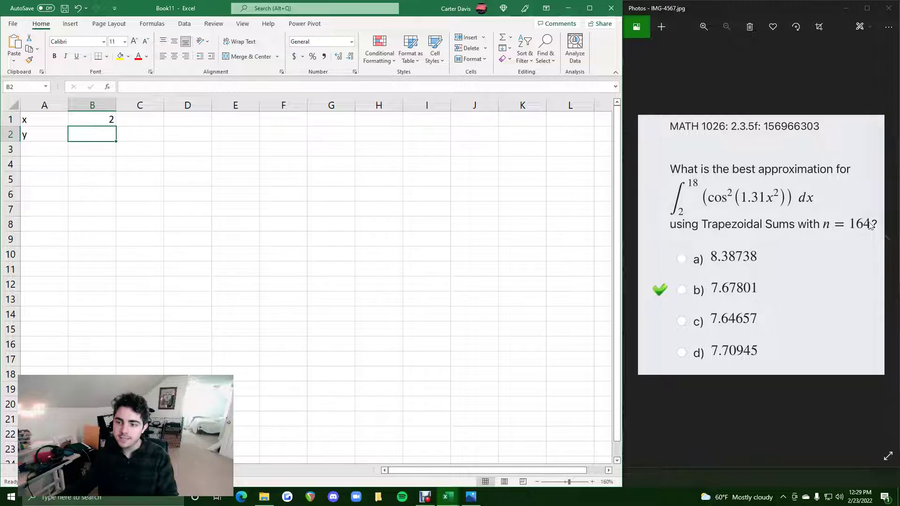
left_click(384, 227)
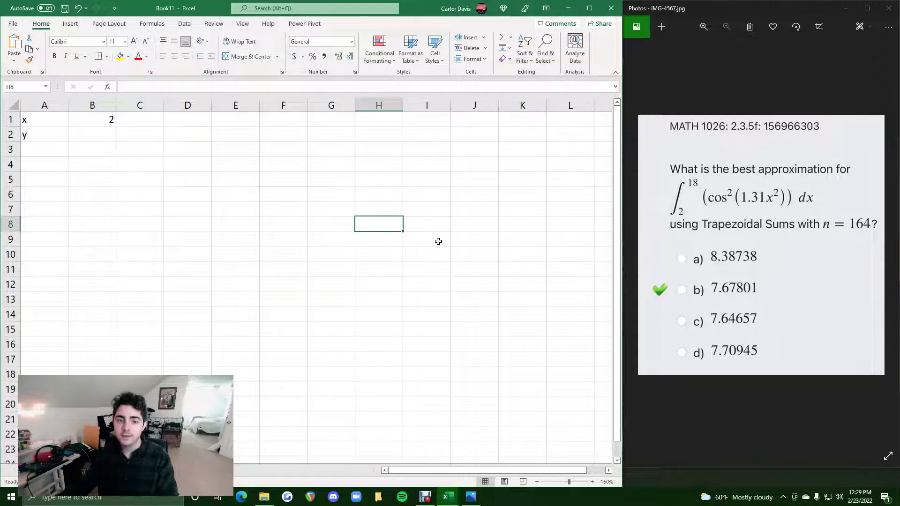
Step: Enter =(18-2)/164 in H8 to get the step size 0.09756
type("=(18-2)/")
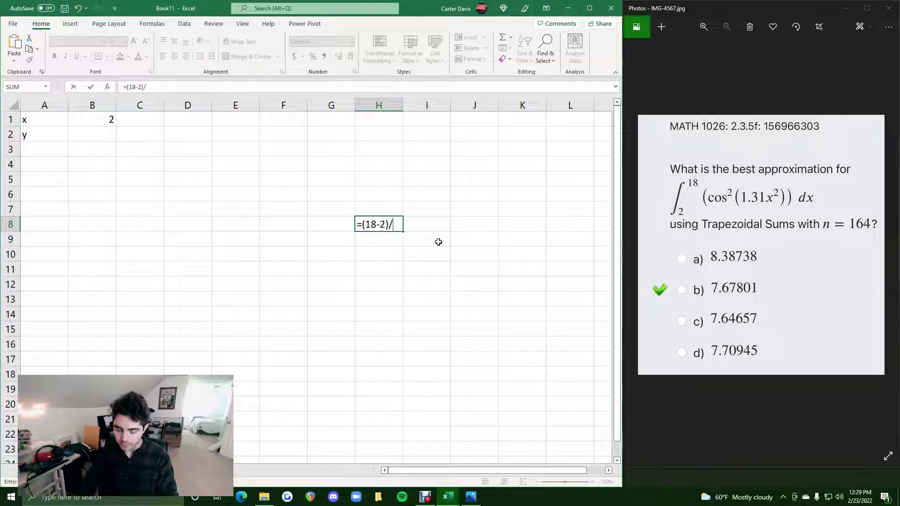
type("164")
key("Return")
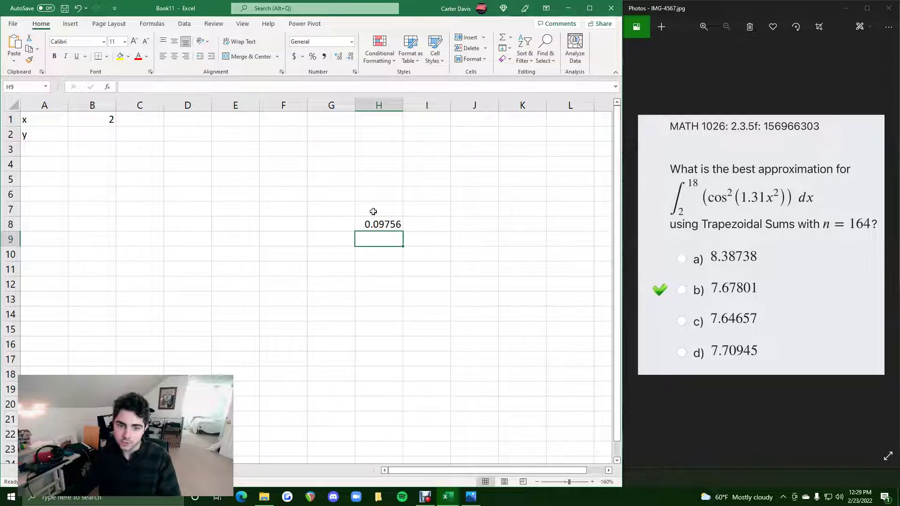
Step: Enter =B1+0.09756 in C1 for the second x value
left_click(137, 120)
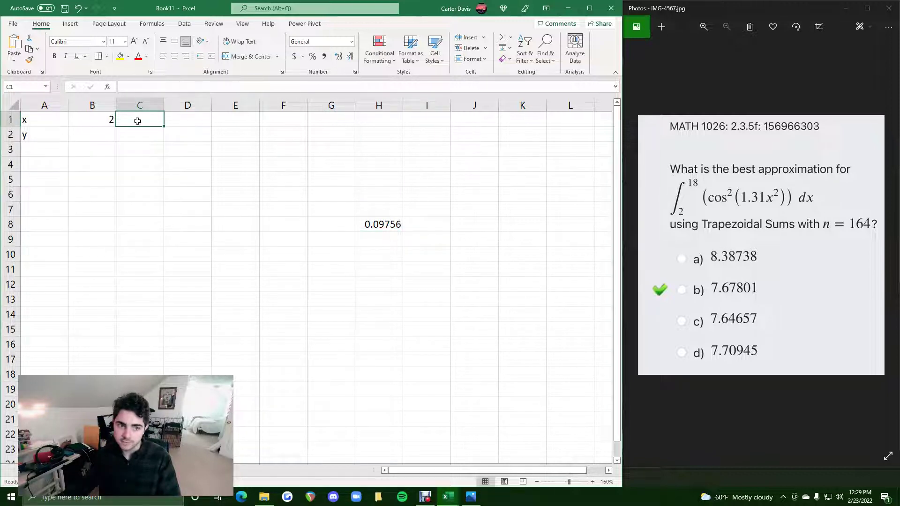
type("=")
left_click(102, 122)
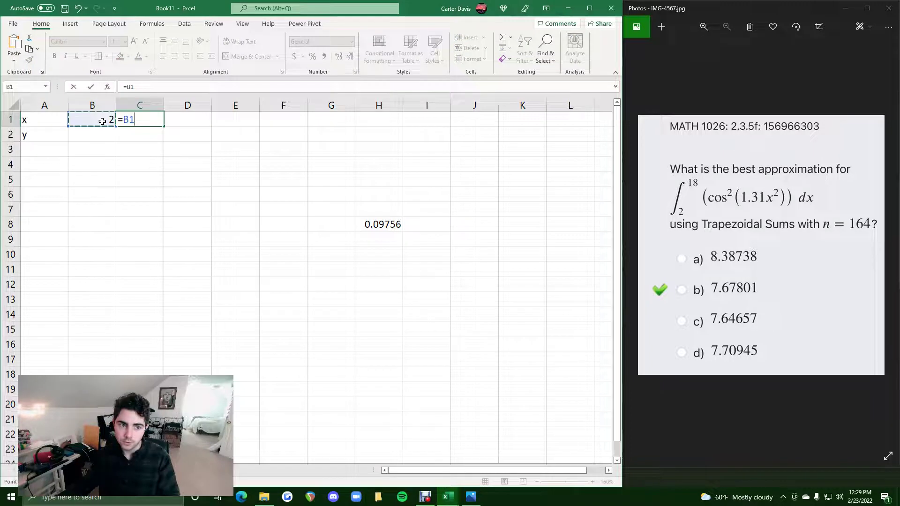
type("+0.09")
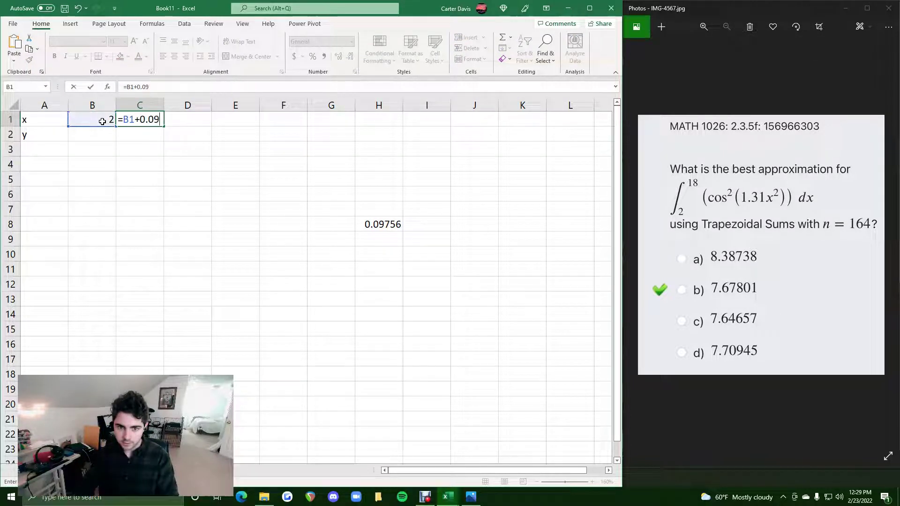
type("756")
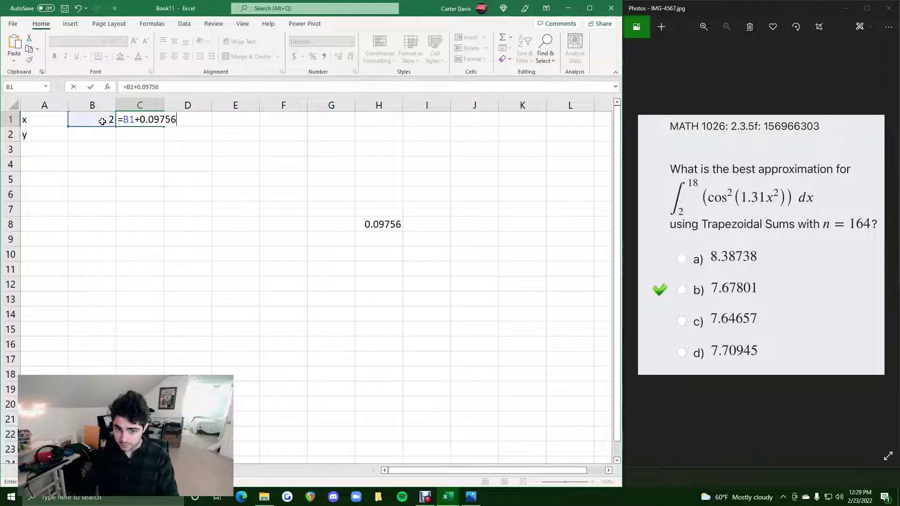
key("Return")
Step: Fill the C1 formula across row 1 through column FJ, ending at 17.9998
left_click(132, 119)
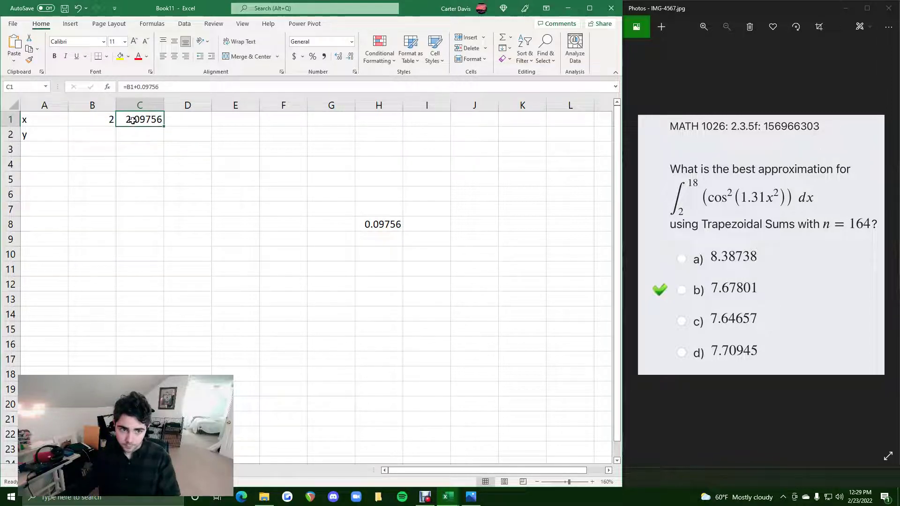
left_click_drag(166, 127, 111, 121)
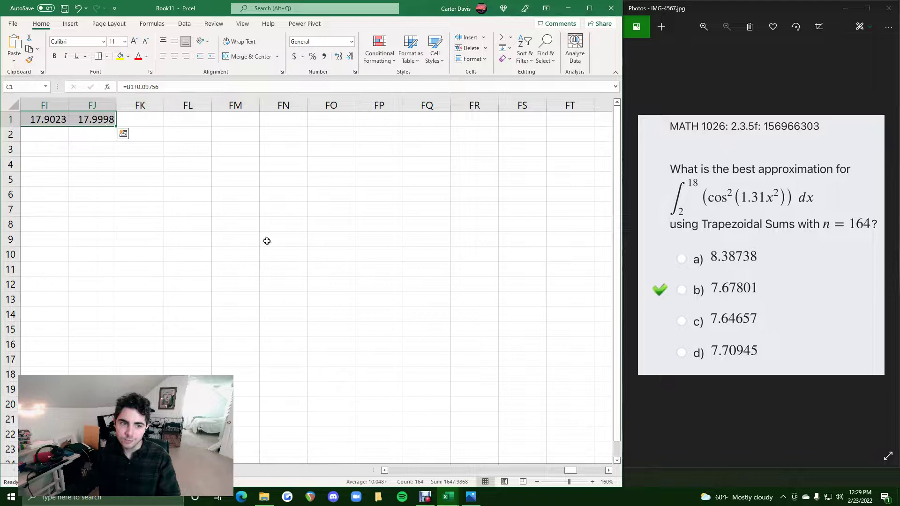
left_click_drag(570, 471, 287, 450)
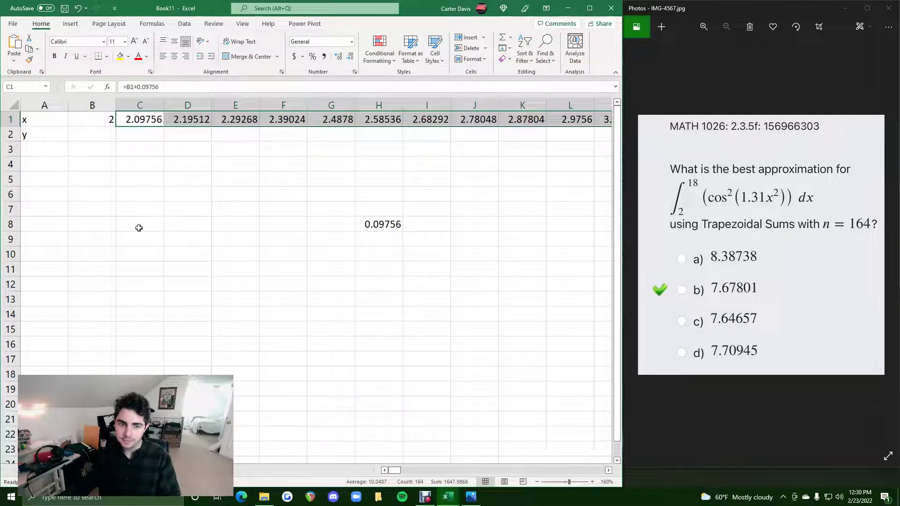
left_click(108, 136)
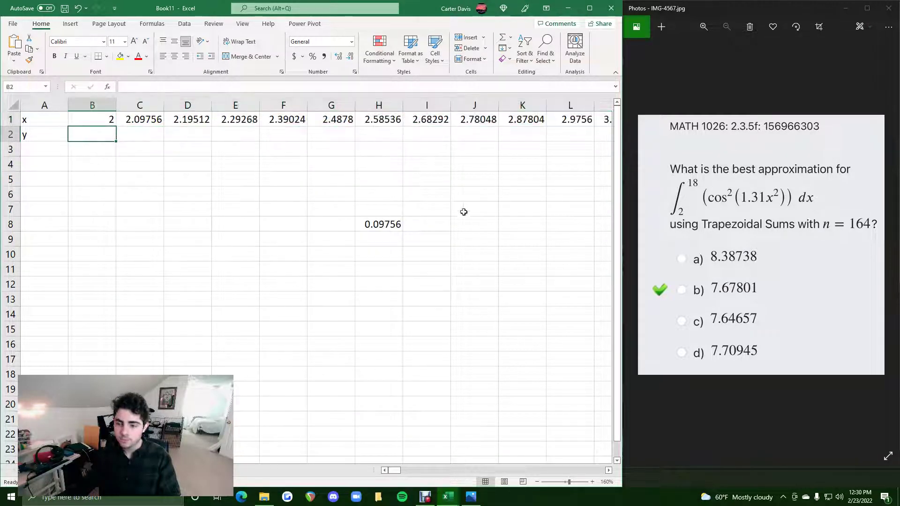
Step: Enter =(COS(1.31*B1^2))^2 in B2, giving 0.25348
type("=")
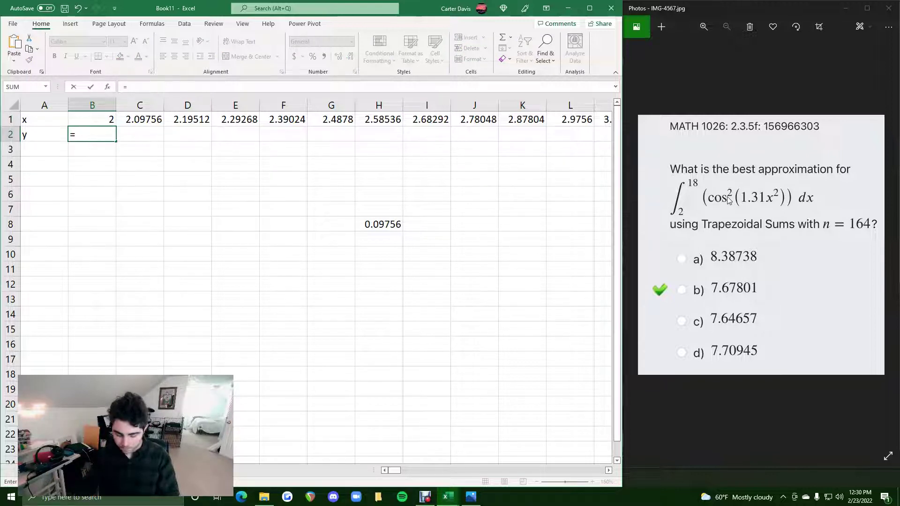
type("COS(")
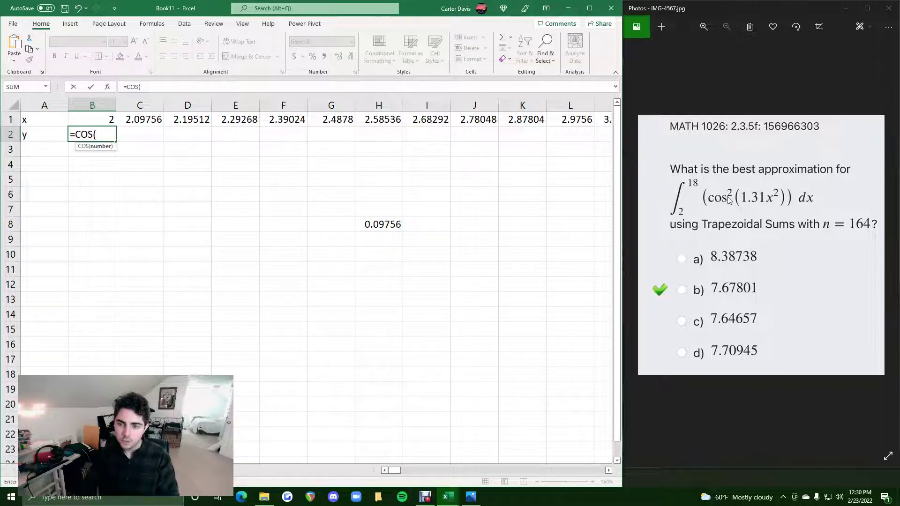
type("1.")
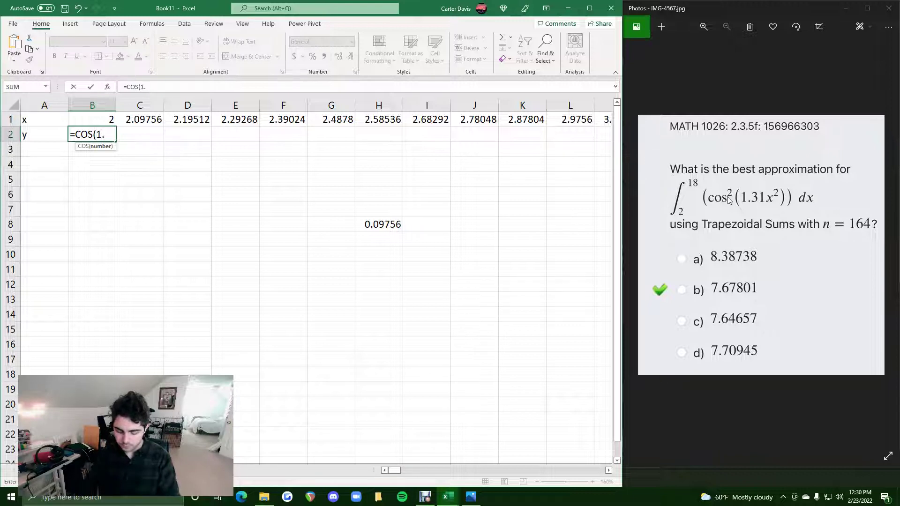
type("31*")
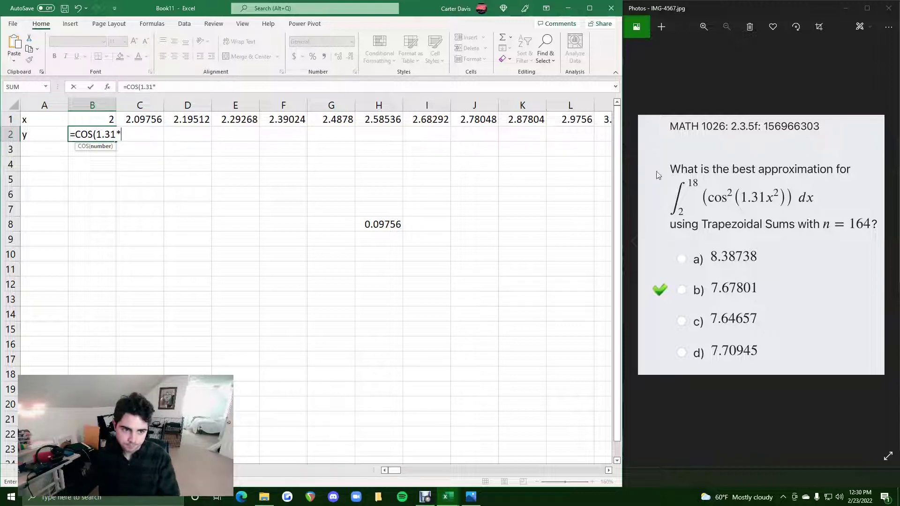
type("^2")
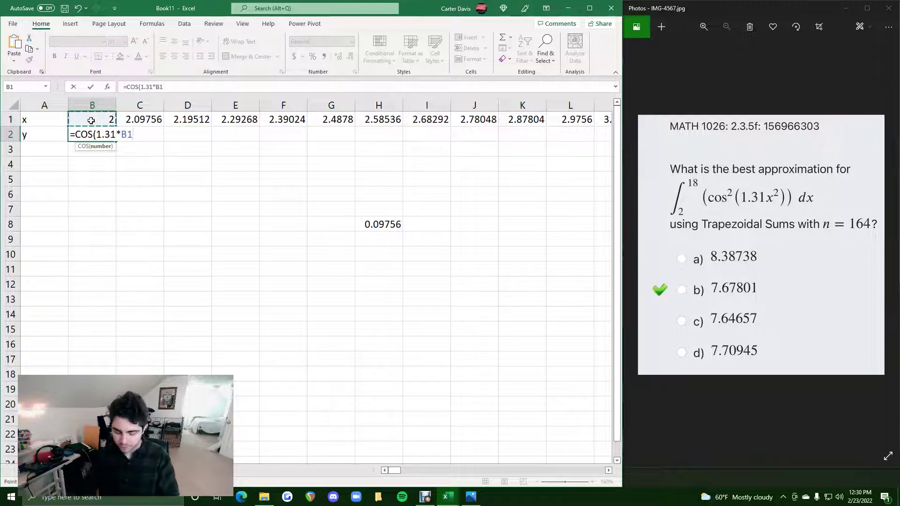
type(")")
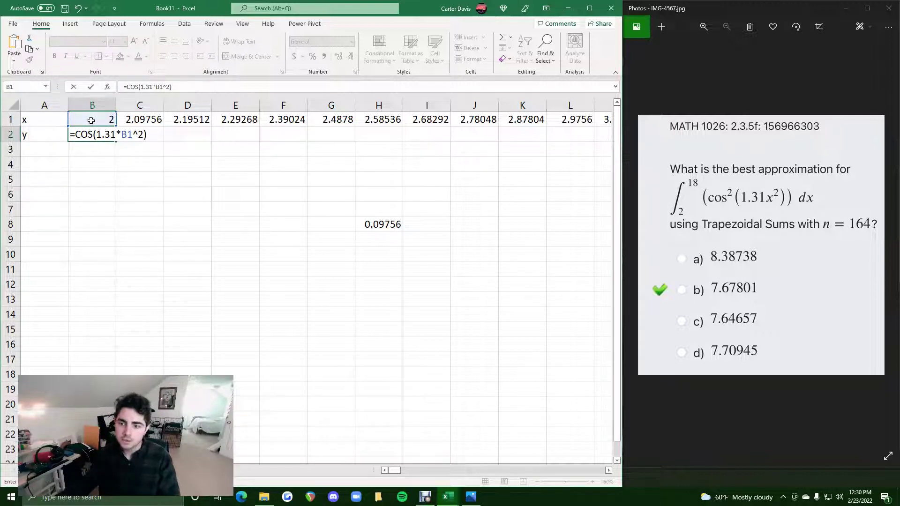
left_click(125, 88)
type("(")
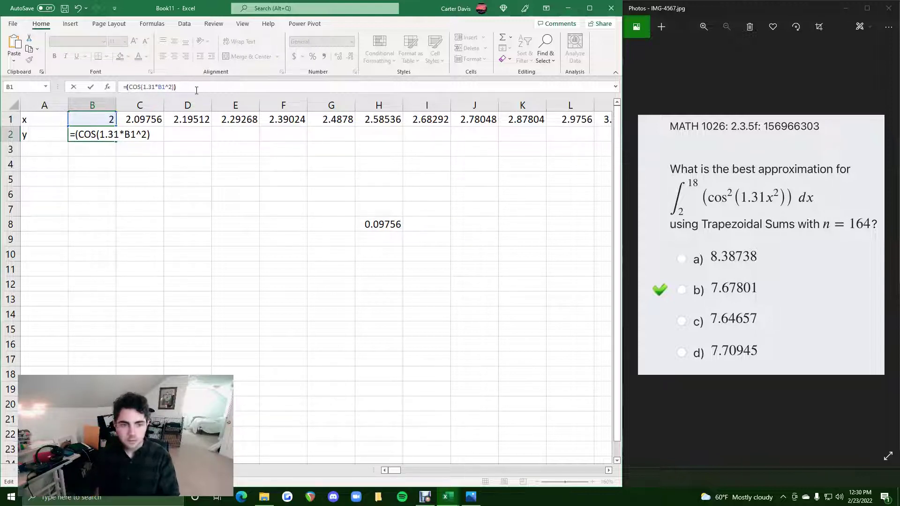
type(")^2")
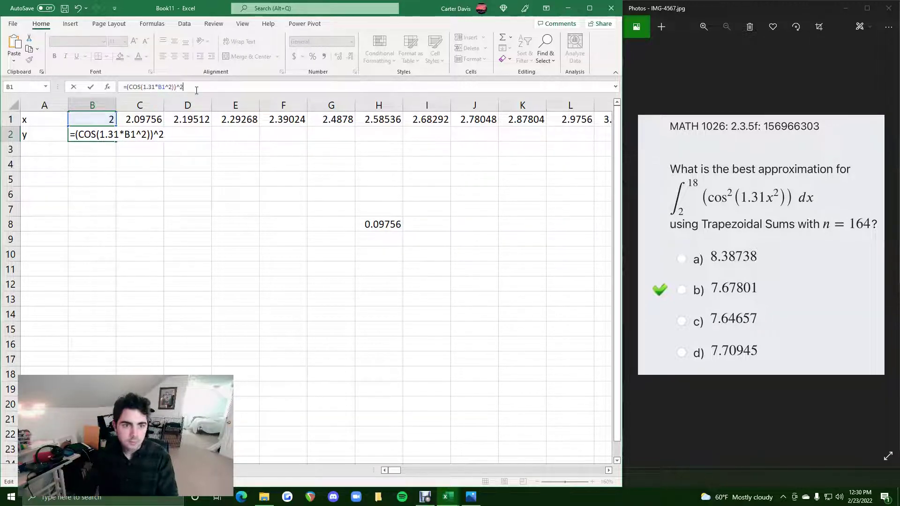
key("Return")
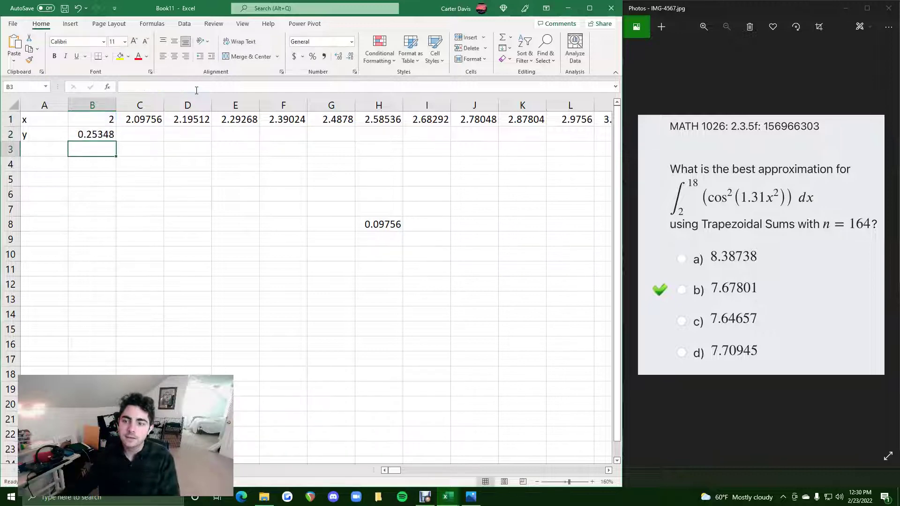
Step: Fill the B2 y formula across row 2 through FJ2
left_click(86, 132)
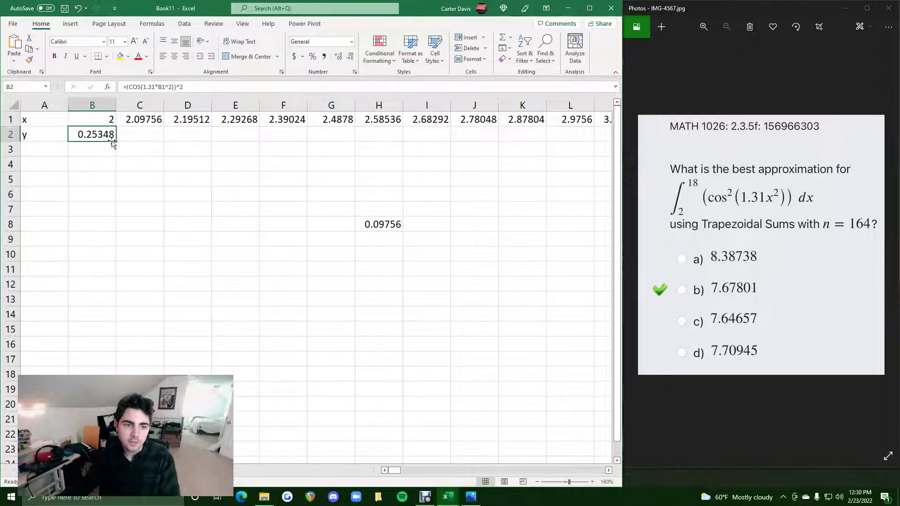
scroll(121, 140, "down", 5)
left_click_drag(63, 122, 557, 110)
left_click_drag(556, 471, 382, 462)
scroll(70, 138, "up", 4, "ctrl")
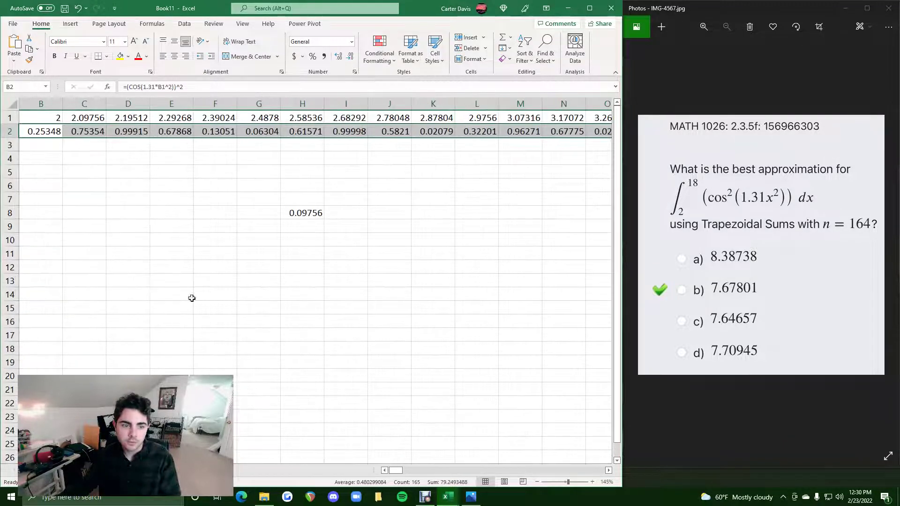
Step: Enter =0.5*0.09756*(B2+2*(SUM(C2:FI2))+FJ2) in B5, returning 7.67517
left_click(76, 166)
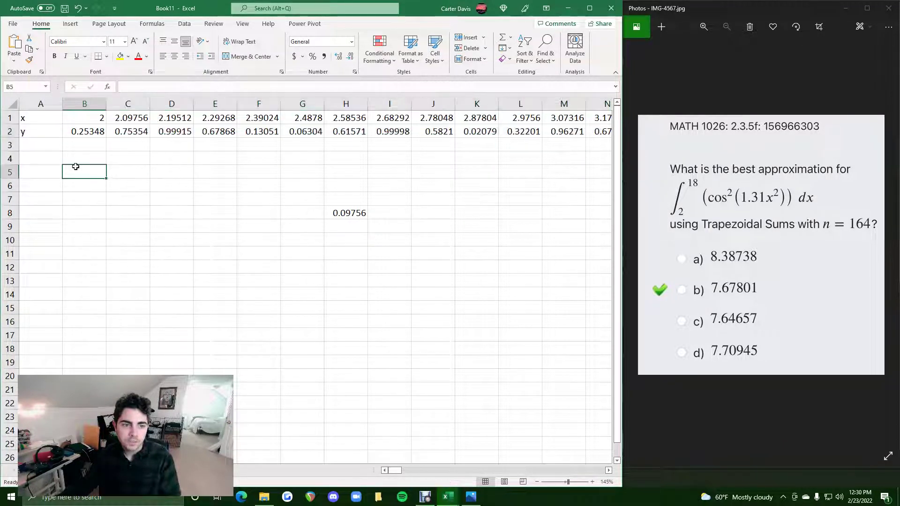
type("=0.5*0.09756*(")
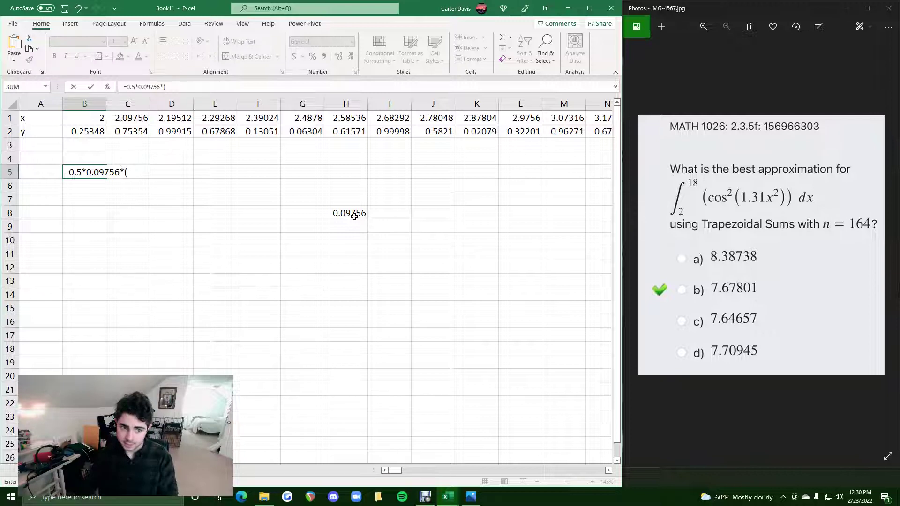
left_click(89, 131)
type("+")
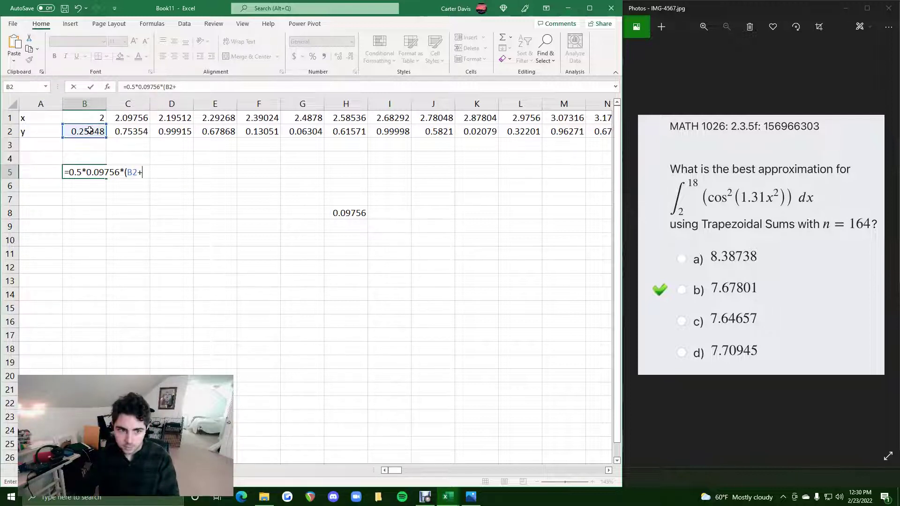
type("2")
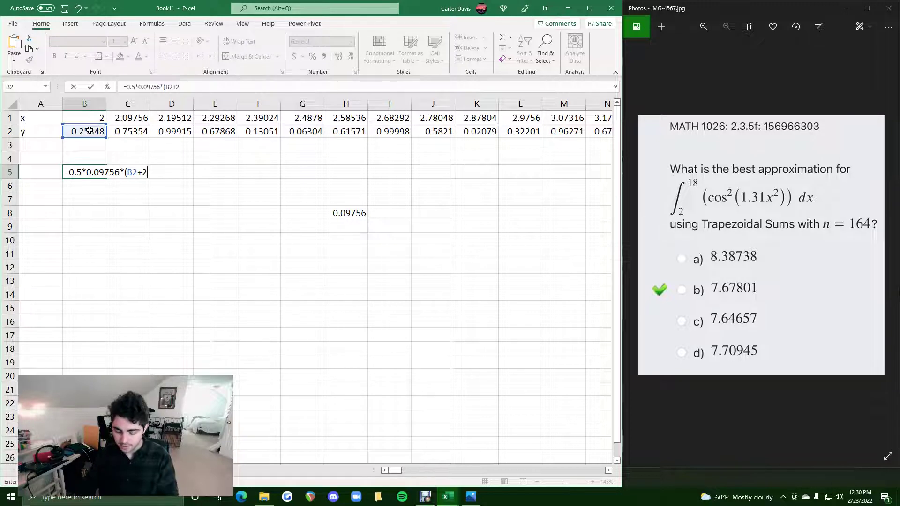
type("*(SUM")
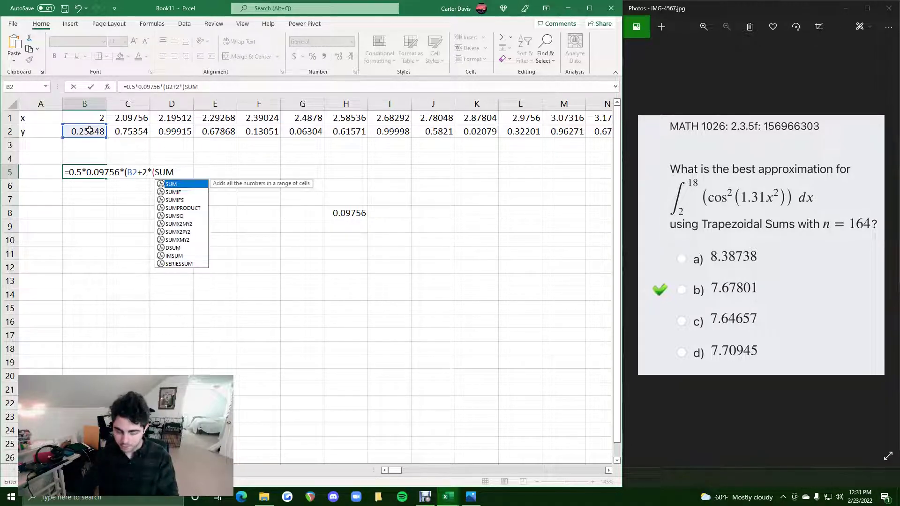
type("(")
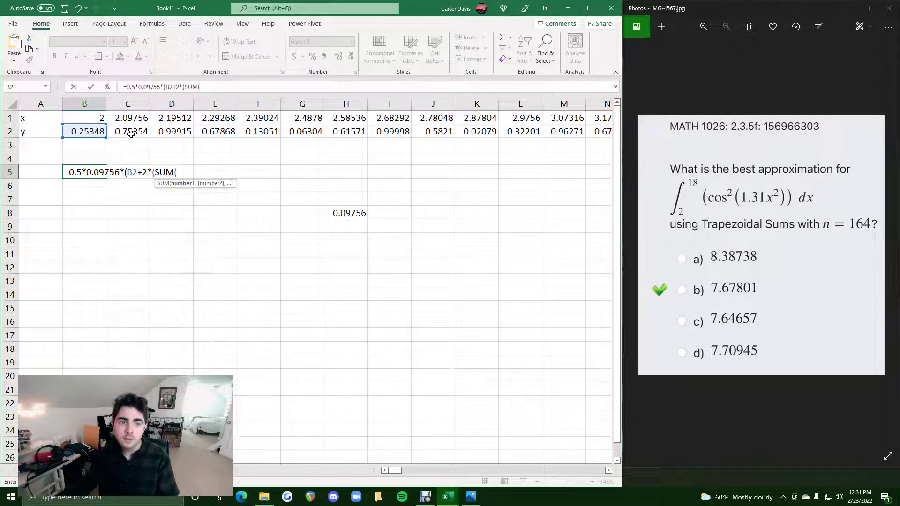
left_click_drag(129, 134, 494, 134)
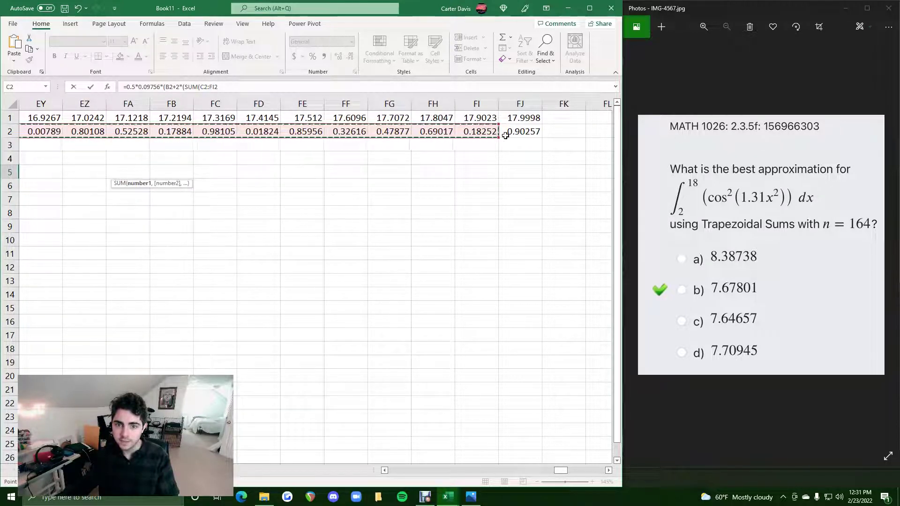
type("))+")
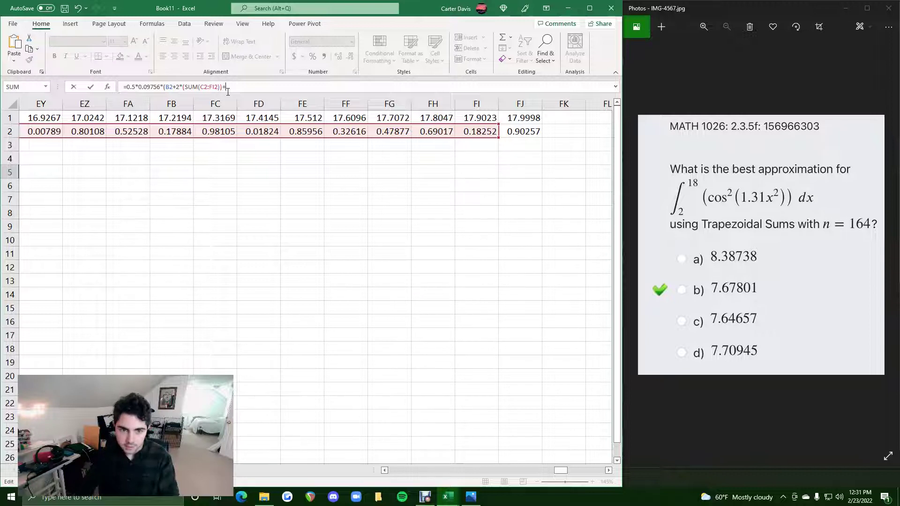
left_click(520, 135)
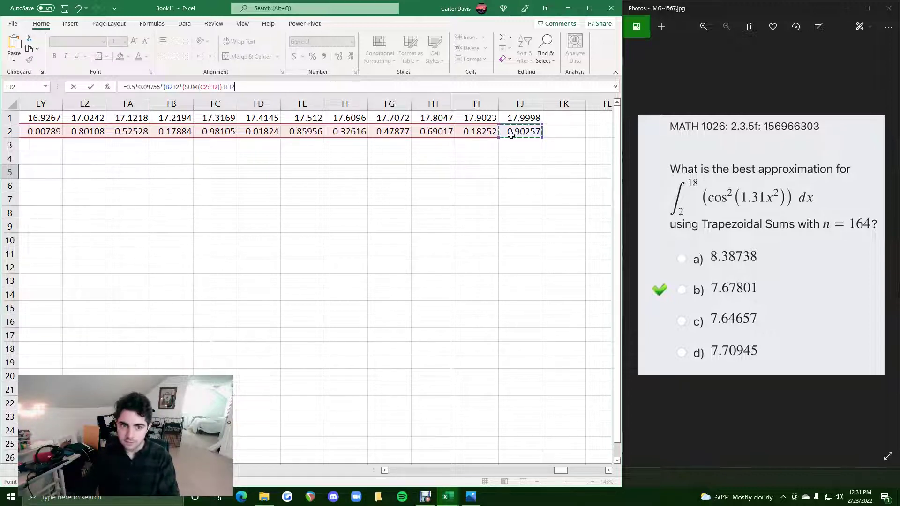
type(")")
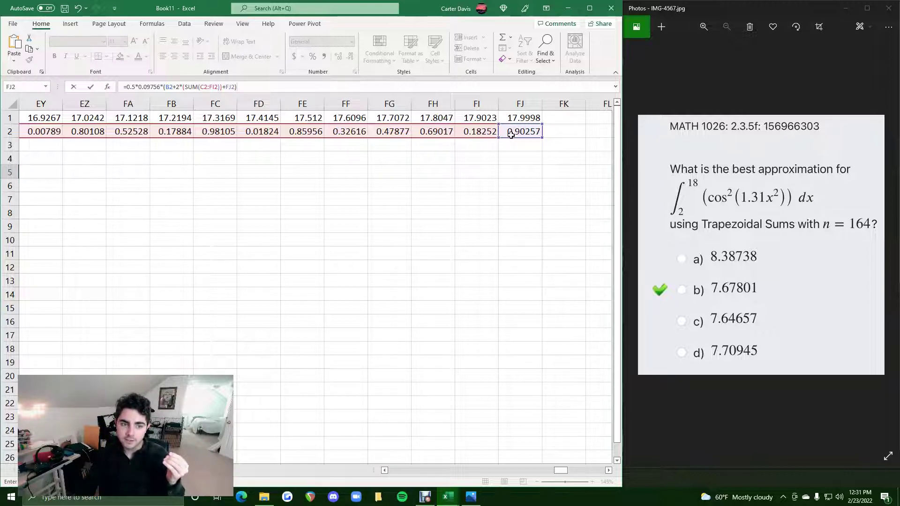
key("Return")
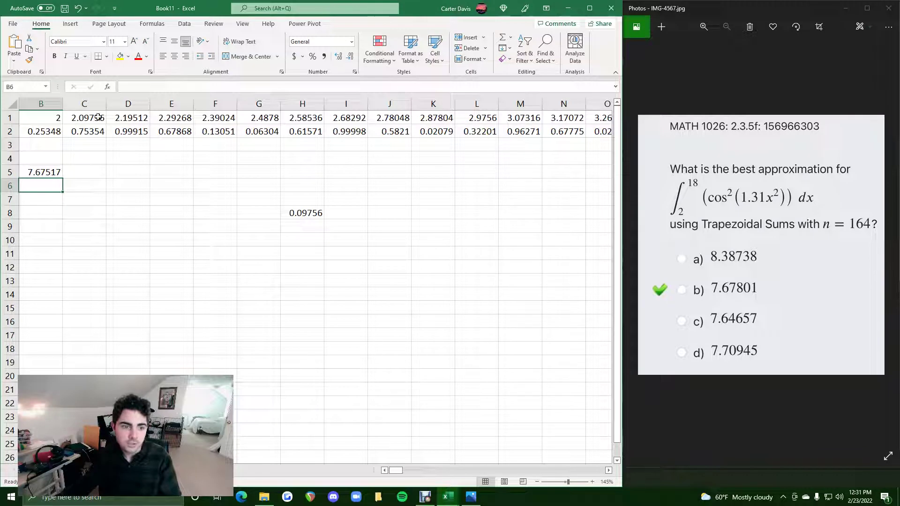
left_click(34, 168)
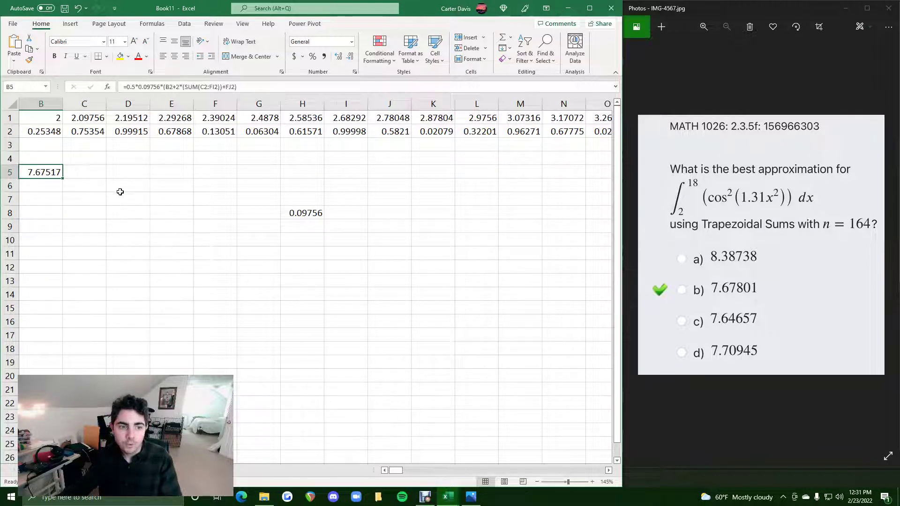